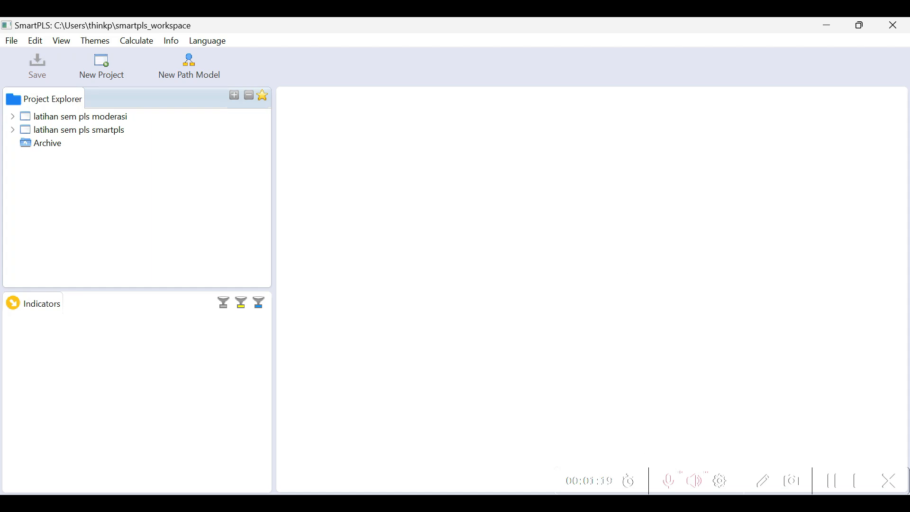
Switch to the WPS document and review the list of SEM PLS result sections from Outer Loading to Gambar
mouse_move(637, 502)
click(635, 468)
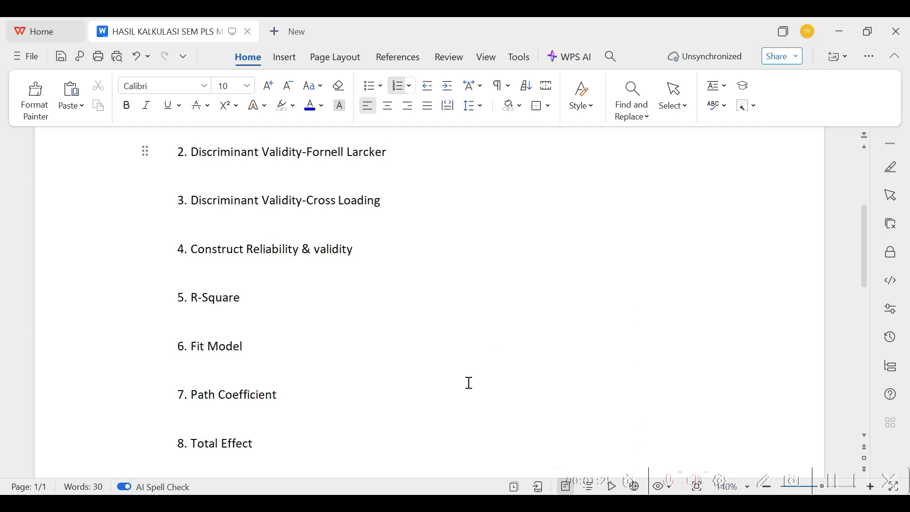
scroll(469, 382, up, 3)
scroll(520, 359, down, 1)
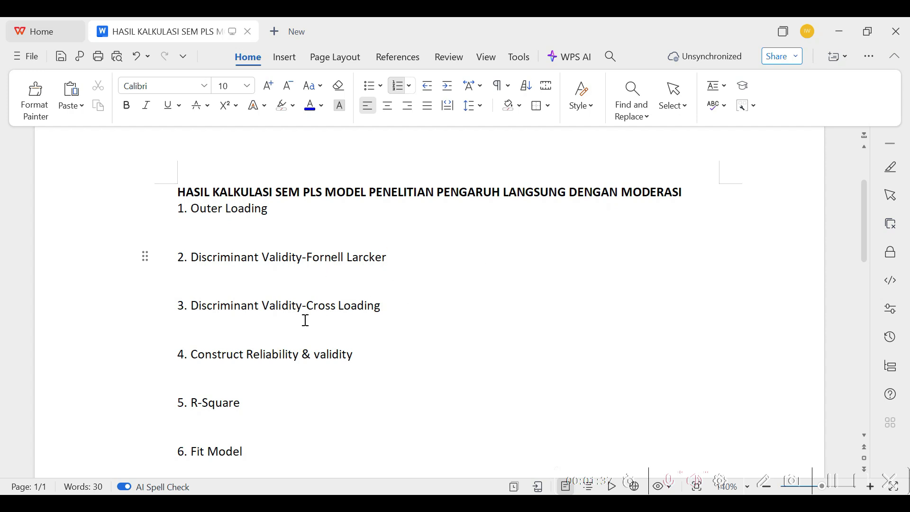
scroll(306, 320, down, 2)
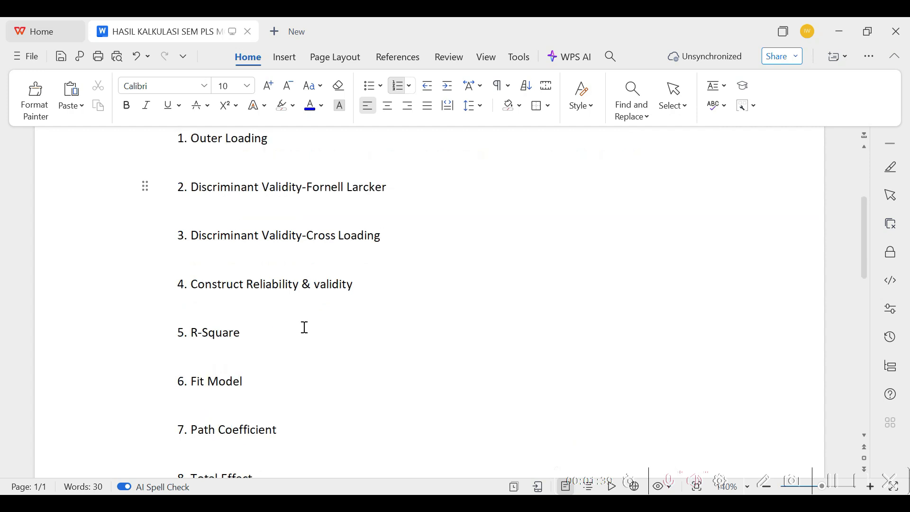
scroll(304, 328, down, 2)
scroll(305, 334, down, 2)
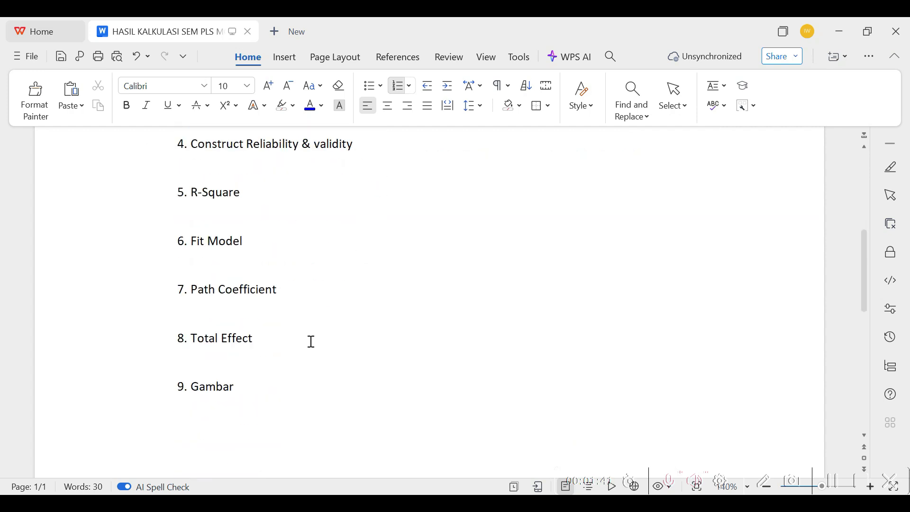
scroll(328, 370, down, 2)
scroll(329, 377, up, 4)
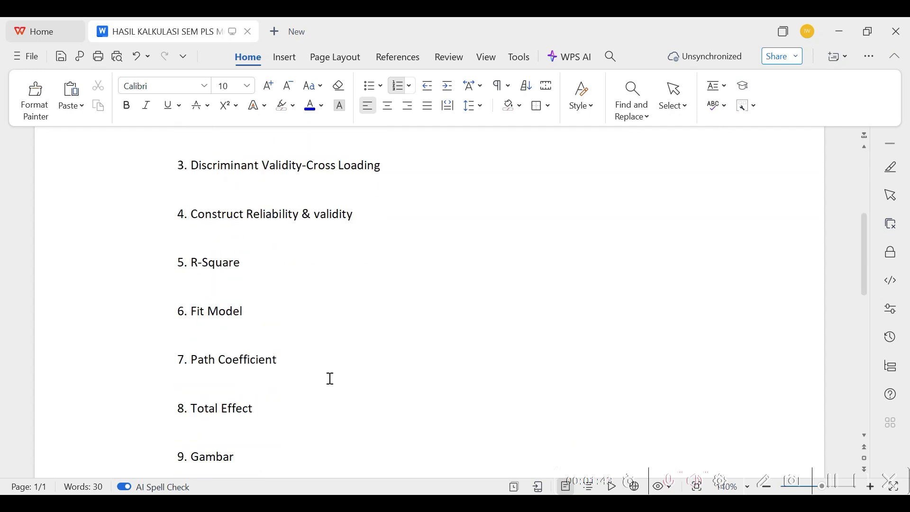
scroll(389, 360, up, 7)
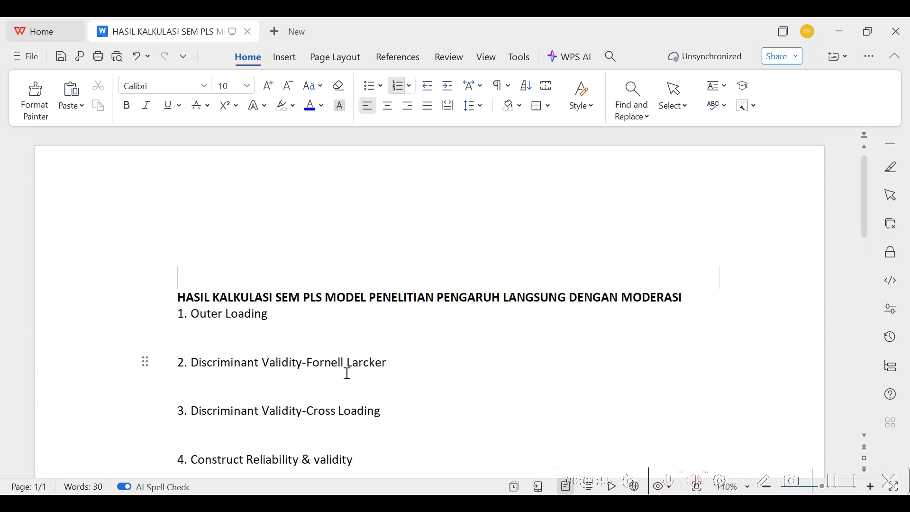
scroll(360, 397, down, 2)
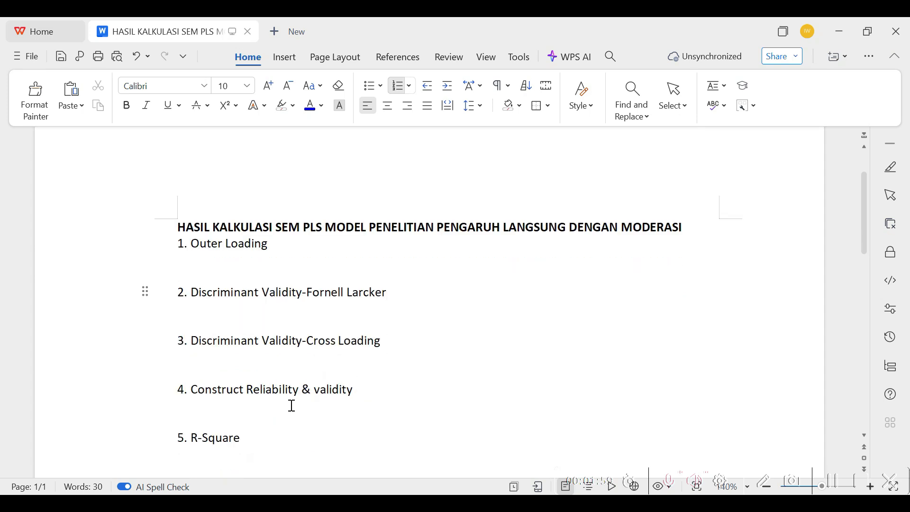
scroll(292, 404, down, 2)
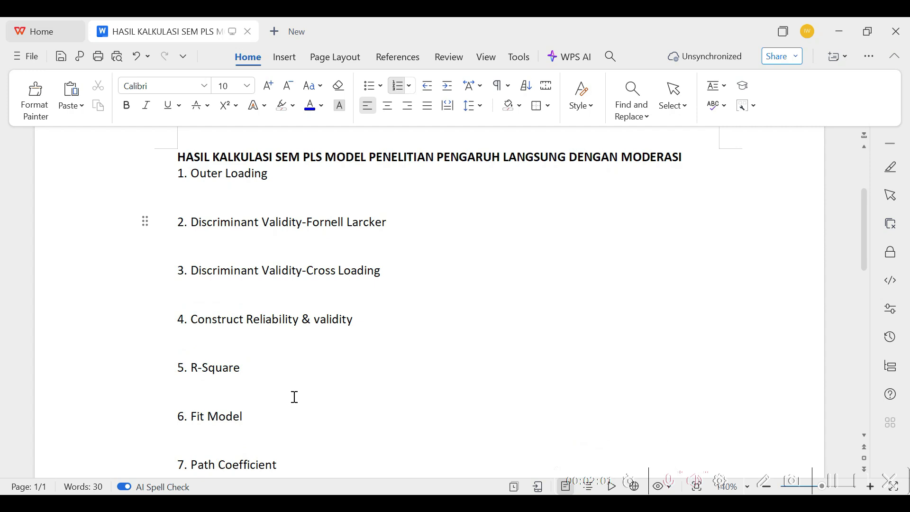
scroll(251, 371, down, 3)
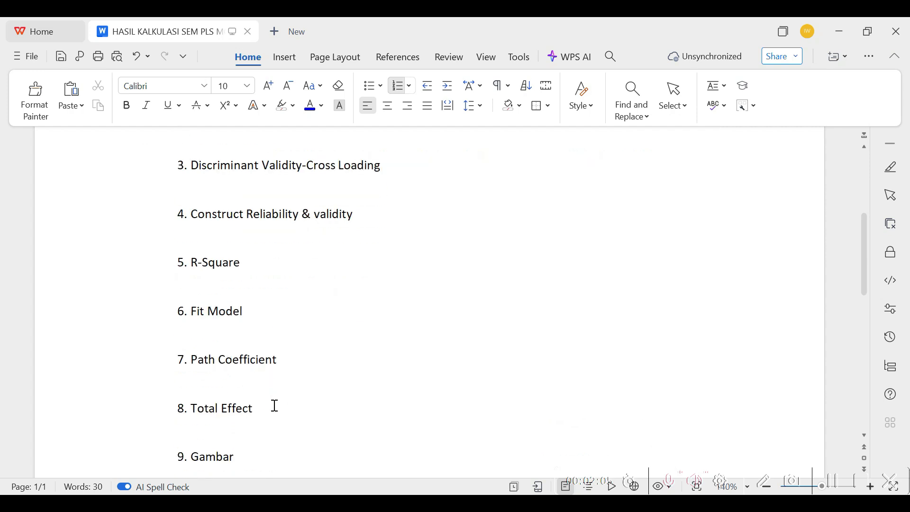
scroll(273, 413, down, 2)
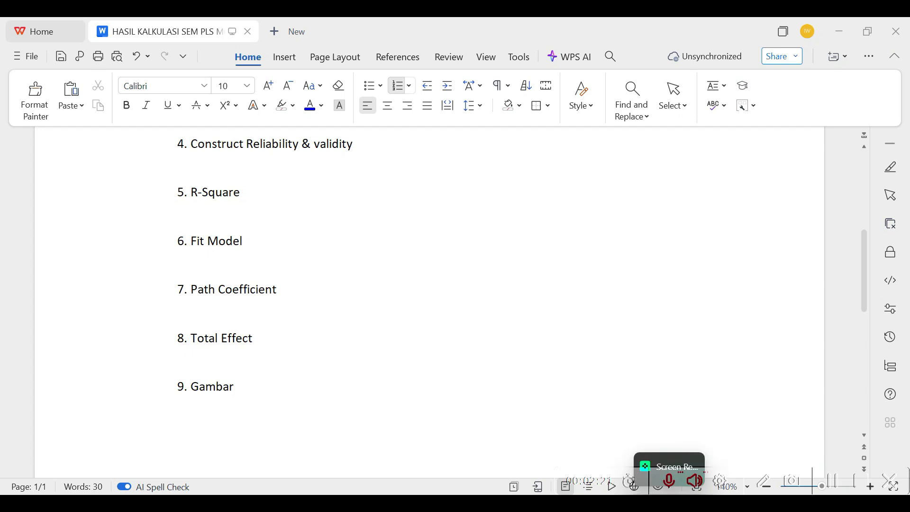
Switch back to SmartPLS and create a new project named "latihan em pls moderasi"
mouse_move(575, 503)
click(585, 456)
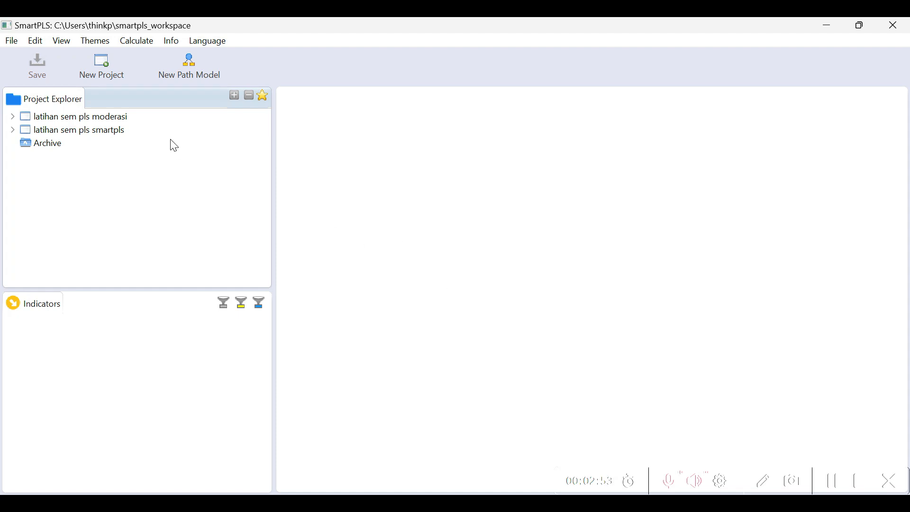
click(106, 71)
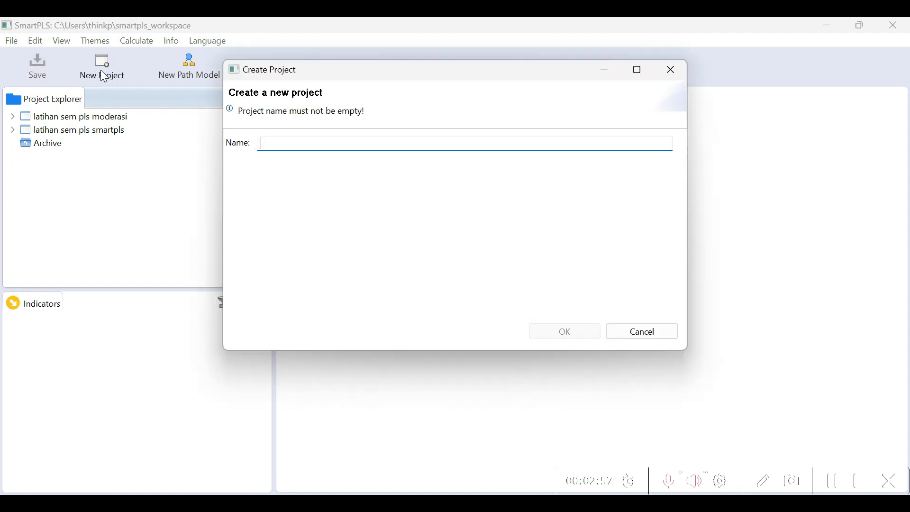
click(268, 144)
text(latihan em)
text( pls)
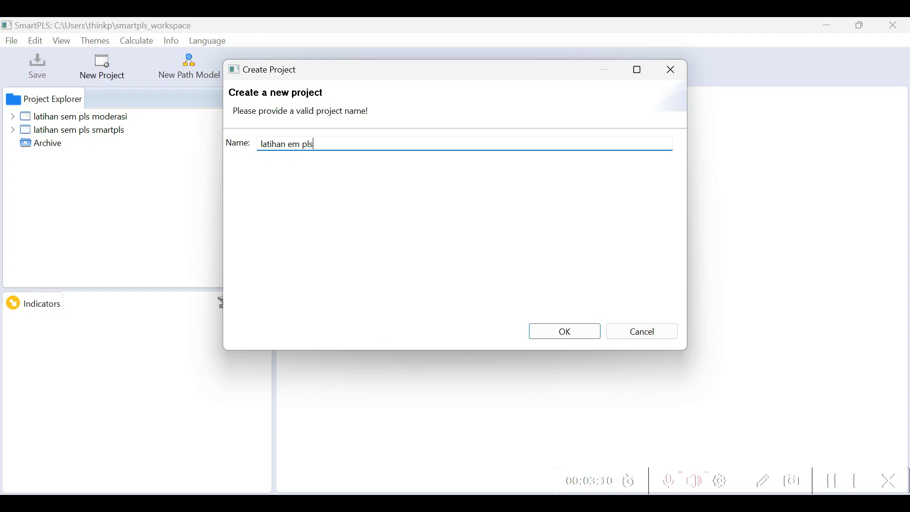
text( moderasi)
click(560, 336)
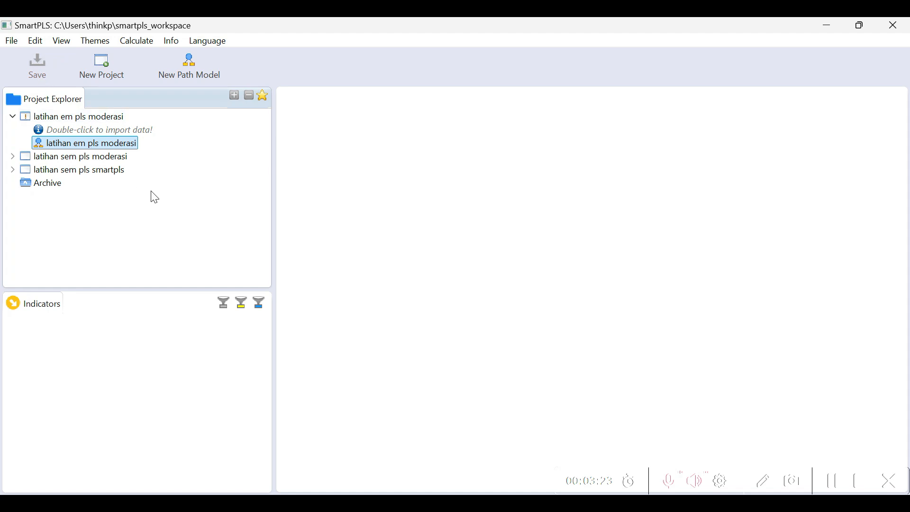
Import the DATA LATIHAN SEM PLS-MODERASI data file from the LATIHAN SPSS - PLS folder on the Desktop into the new project, keeping its suggested name
click(97, 134)
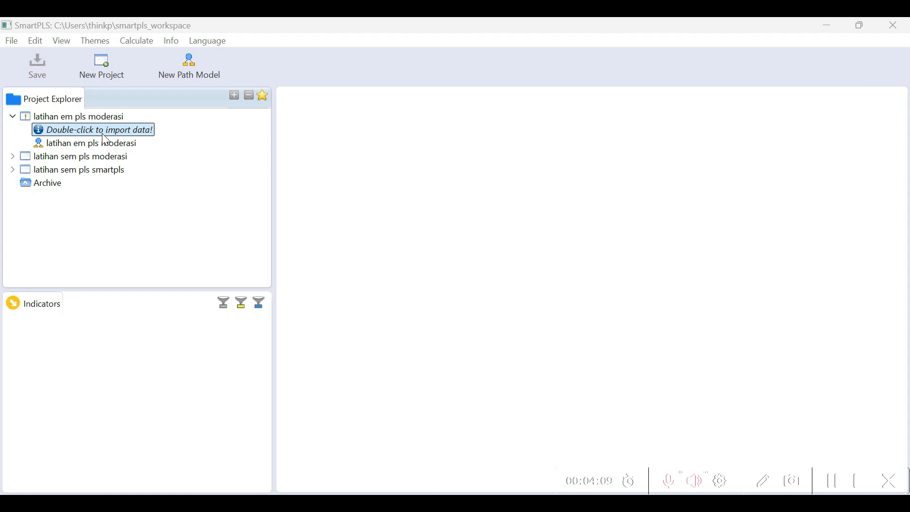
double_click(138, 131)
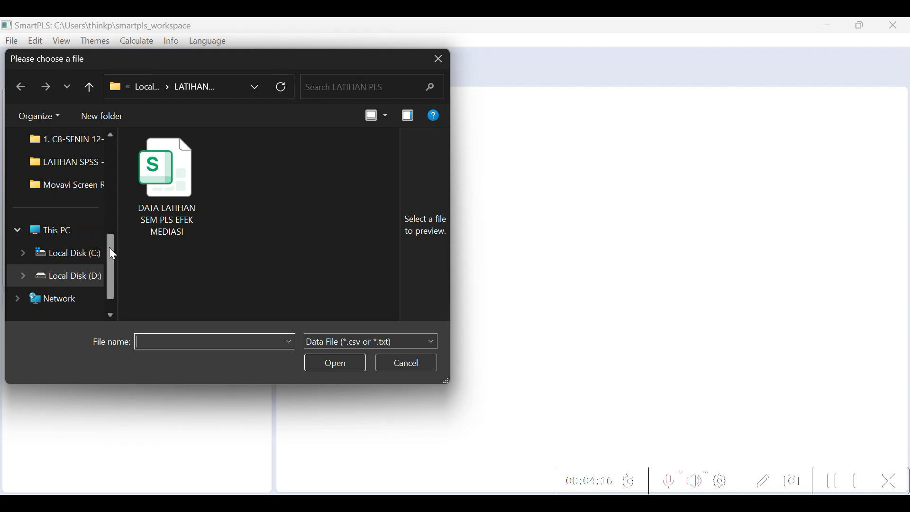
scroll(99, 239, up, 3)
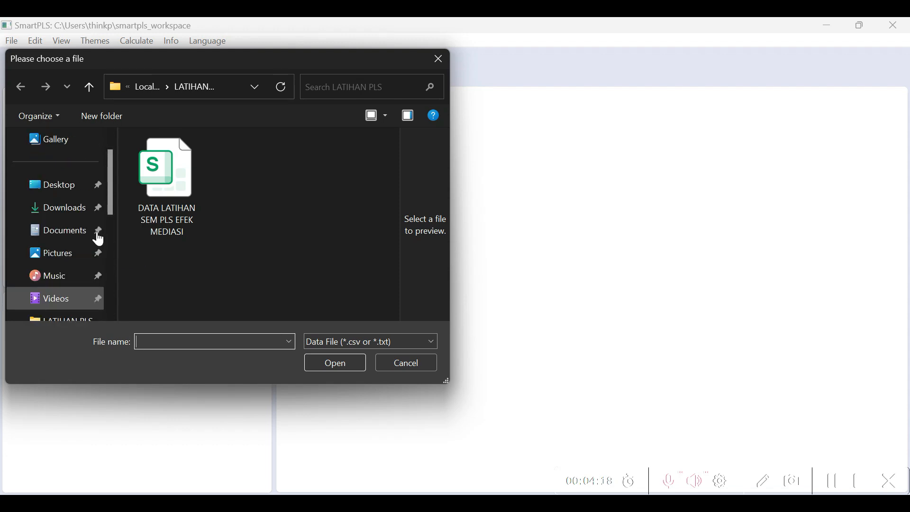
scroll(75, 215, up, 1)
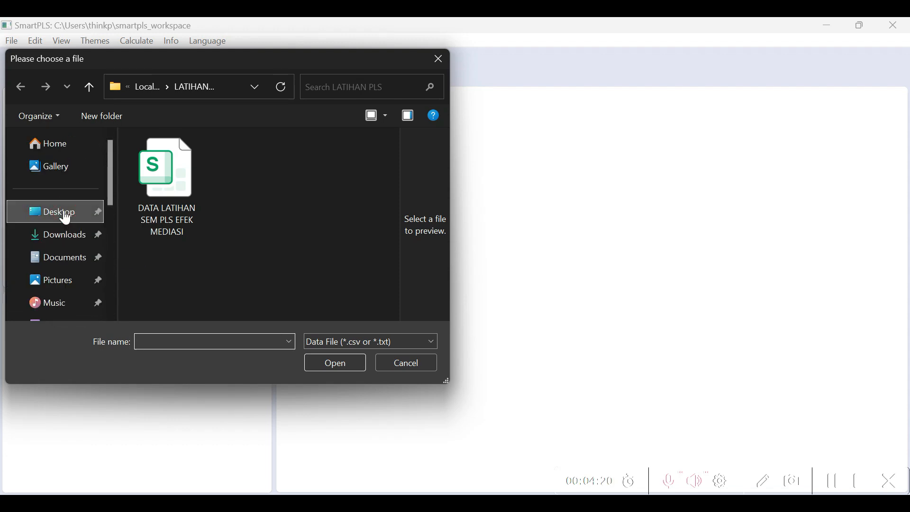
click(66, 217)
double_click(195, 163)
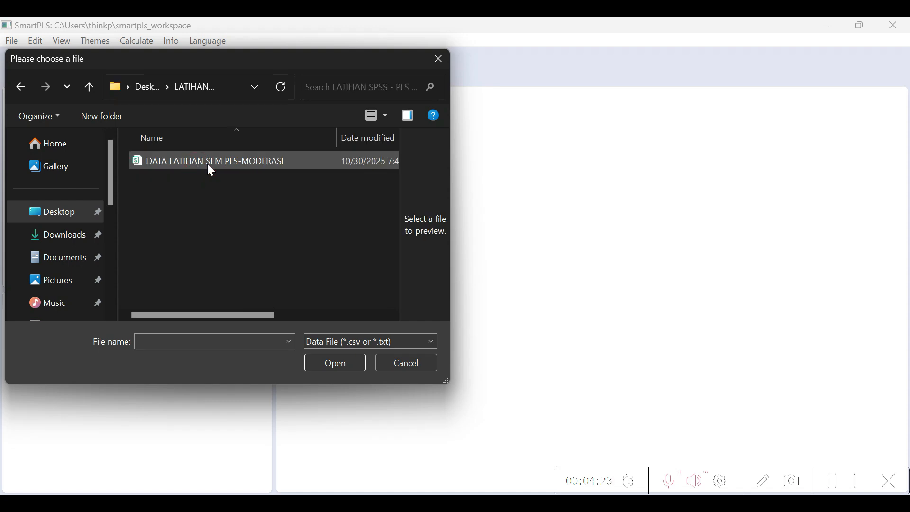
click(207, 165)
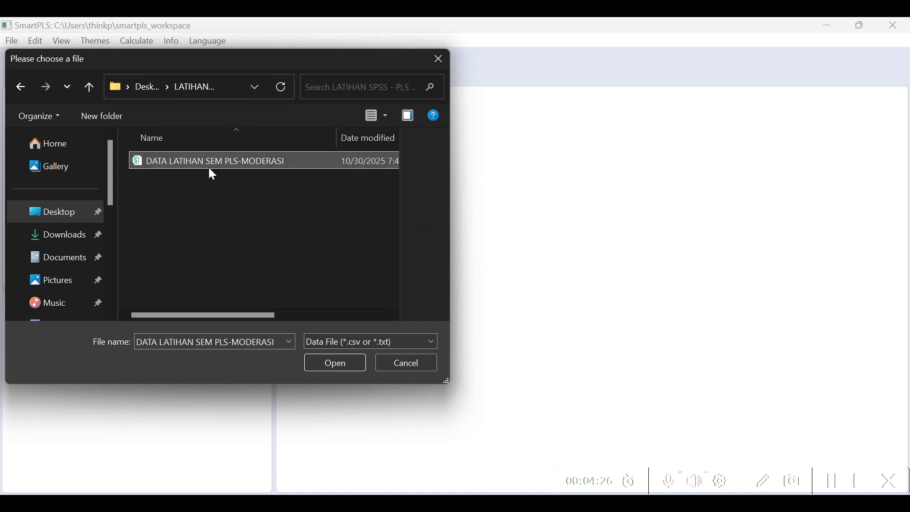
click(333, 364)
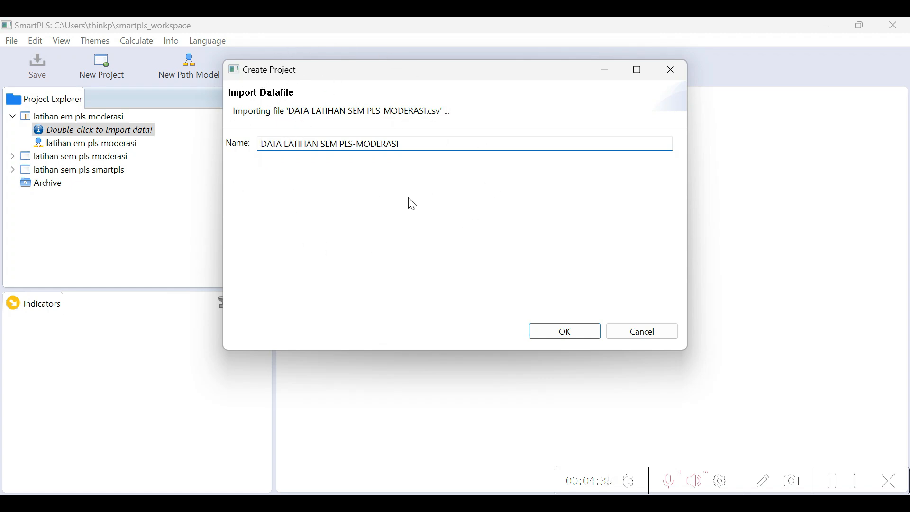
click(559, 336)
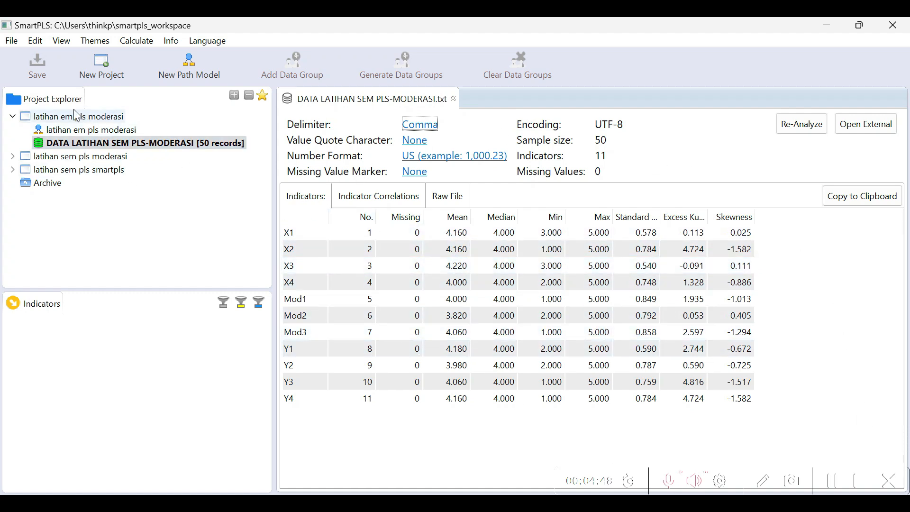
Open the "latihan em pls moderasi" path model and place indicators X1 to X4 on the canvas as one latent variable
double_click(106, 133)
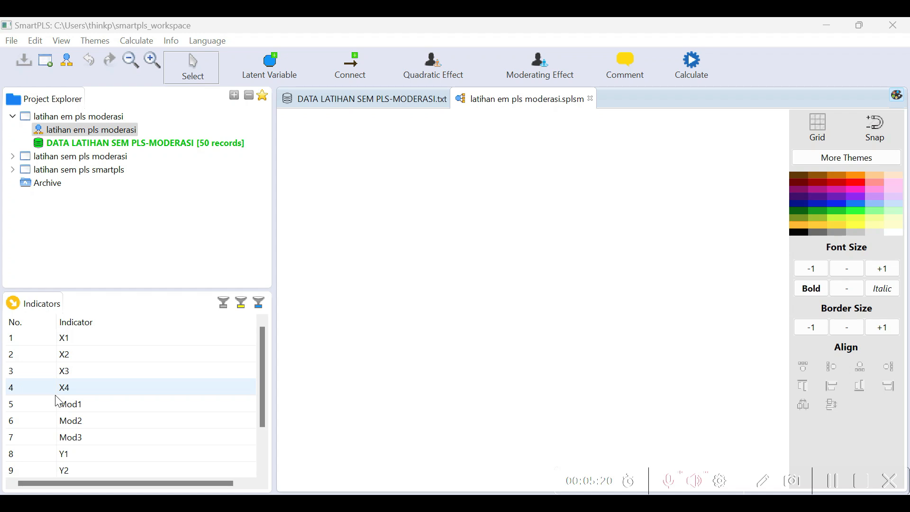
click(72, 341)
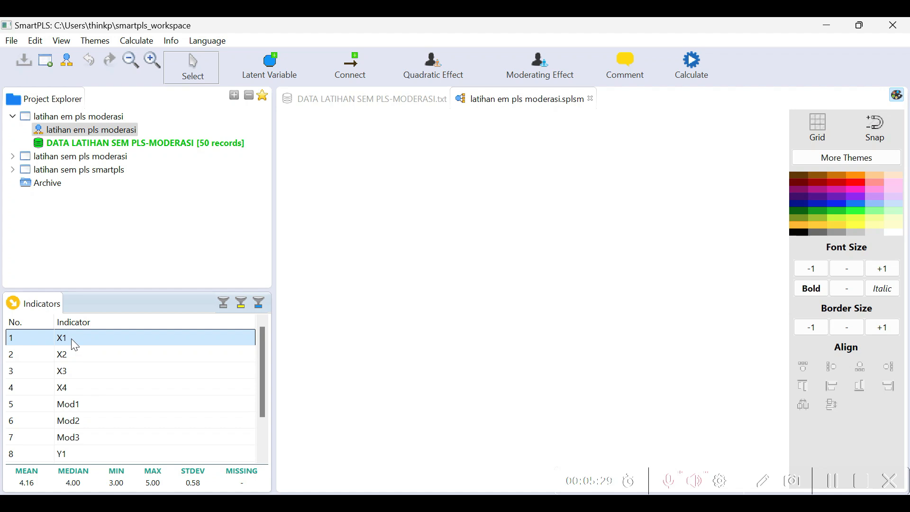
key(shift+Down)
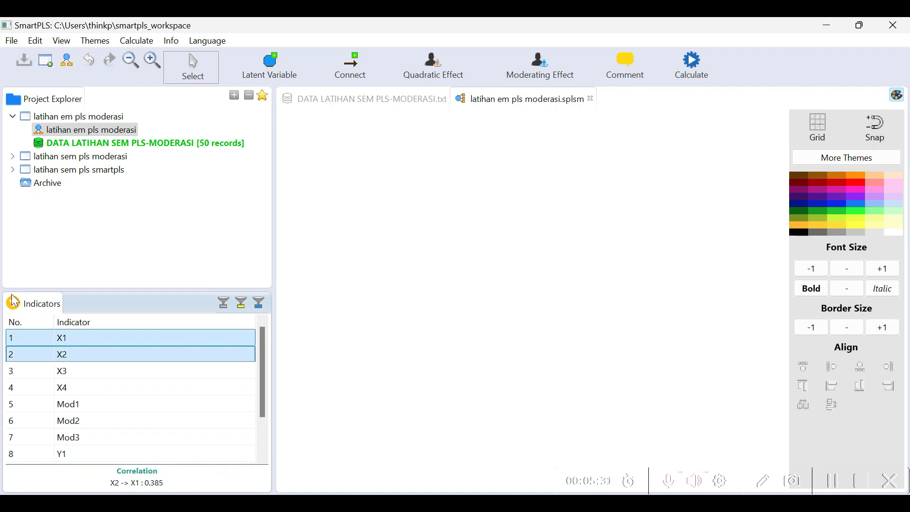
key(shift+Down)
key(shift+Down)
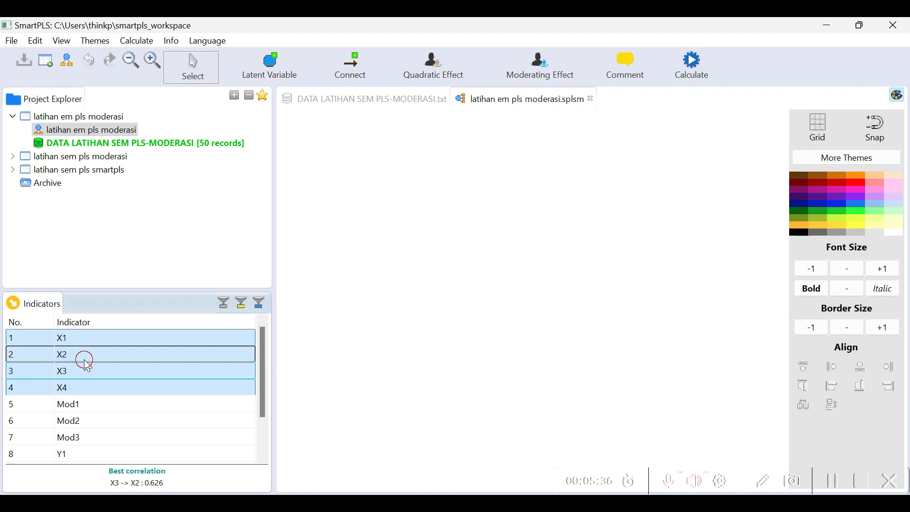
drag(85, 359, 350, 275)
Place indicators Mod1 to Mod3 as a second latent variable, below and to the right of the X construct
click(79, 338)
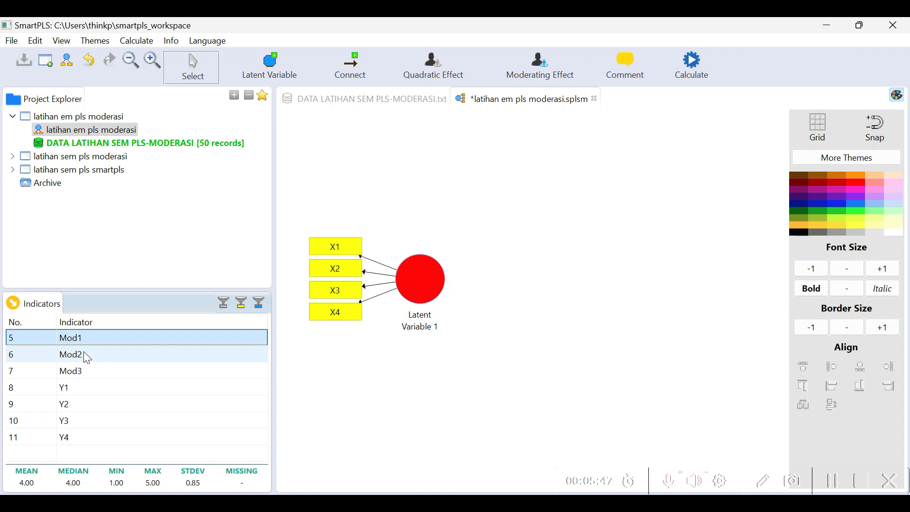
shift+click(83, 351)
key(shift+Down)
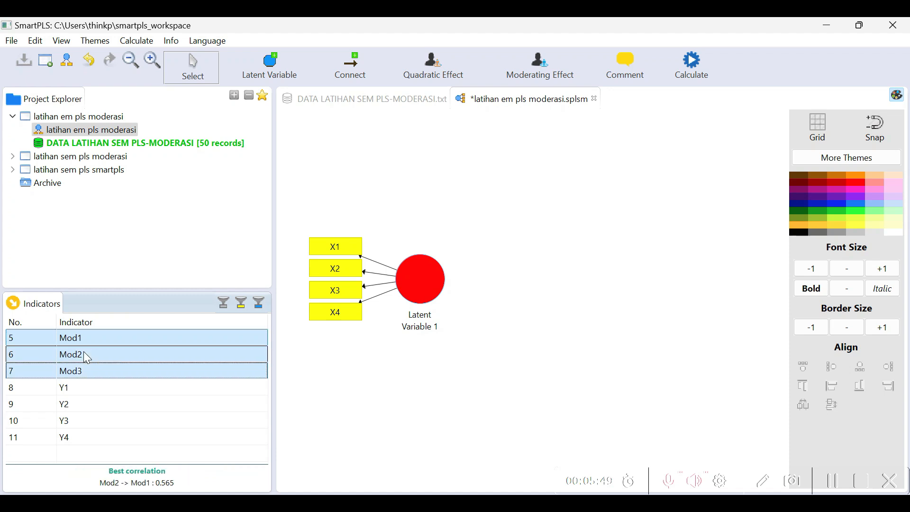
drag(83, 352, 485, 385)
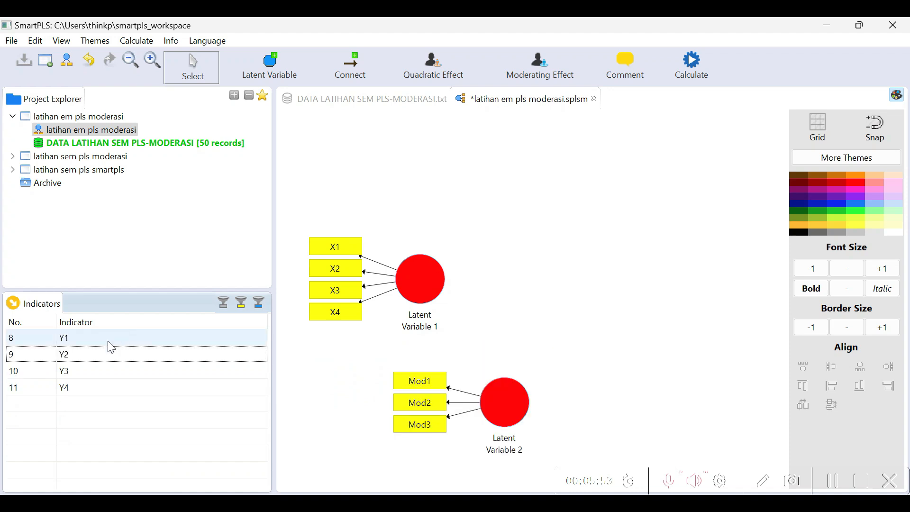
Place indicators Y1 to Y4 as a third latent variable, to the right of the X construct
click(67, 341)
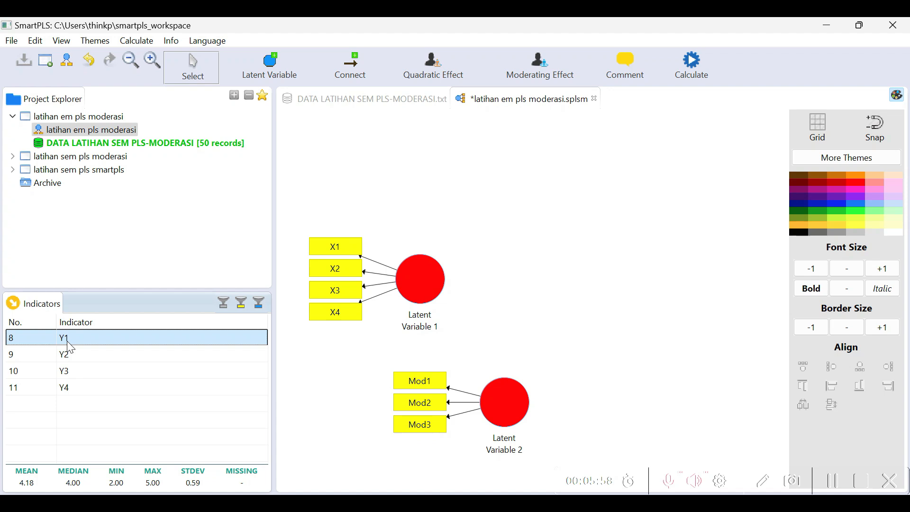
key(shift+Down)
key(shift+Down)
key(shift+Down)
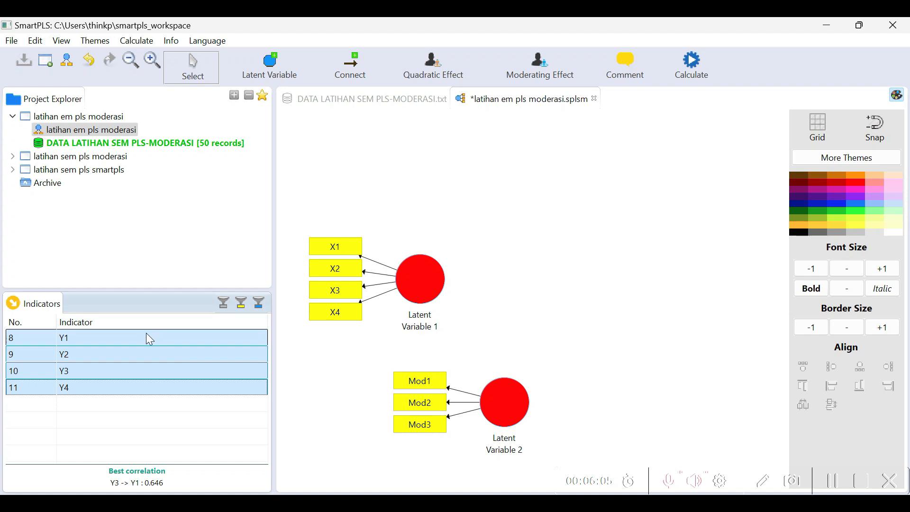
drag(150, 339, 599, 233)
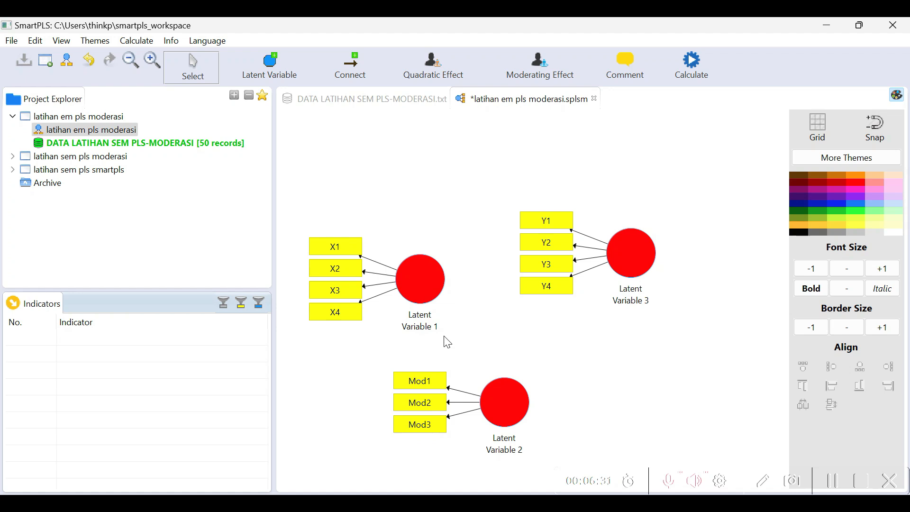
Rearrange the constructs on the canvas: X construct at the lower left, Y construct level with it to the right, Mod construct above Y
click(420, 282)
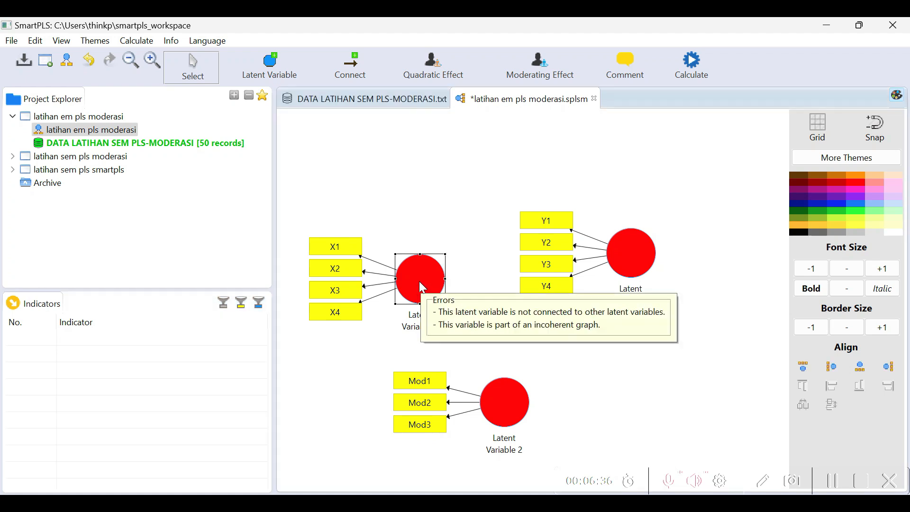
drag(419, 281, 389, 309)
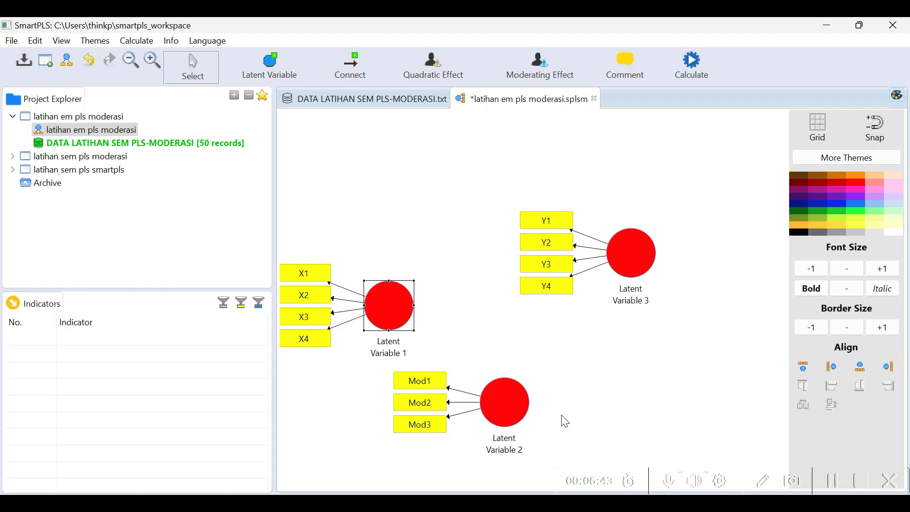
drag(628, 258, 500, 158)
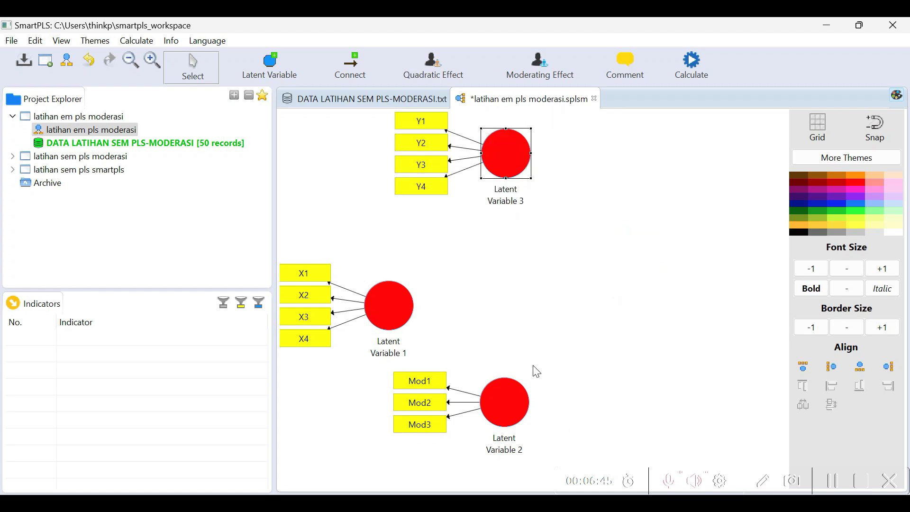
drag(524, 401, 587, 297)
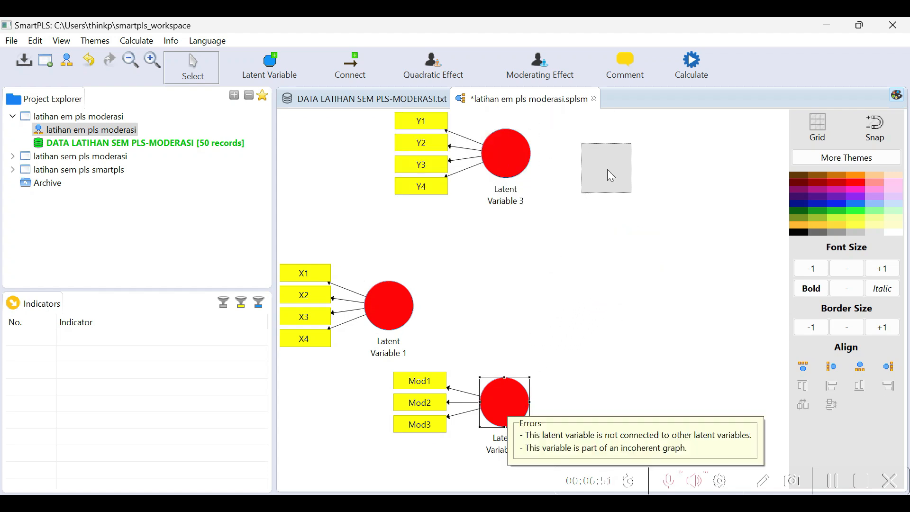
drag(608, 170, 591, 172)
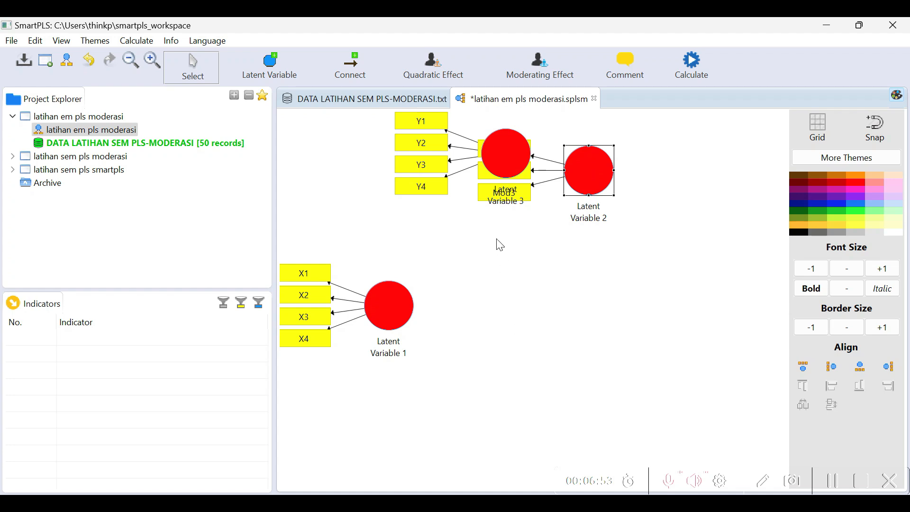
drag(495, 152, 565, 308)
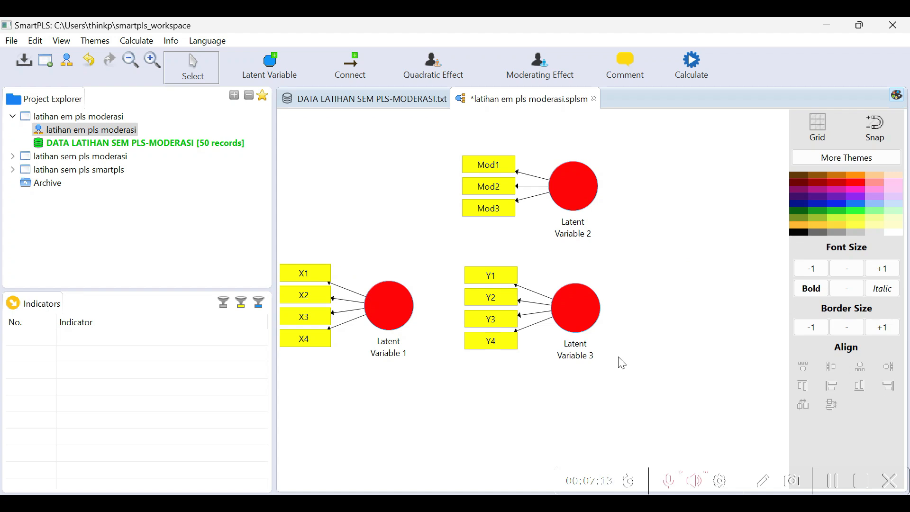
Align indicators Y1 to Y4 on the right side of their latent variable
click(578, 311)
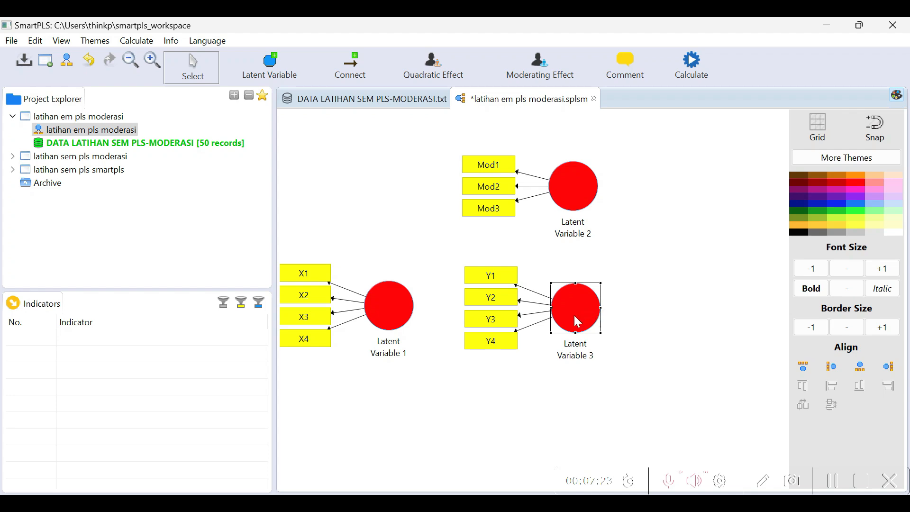
mouse_move(573, 314)
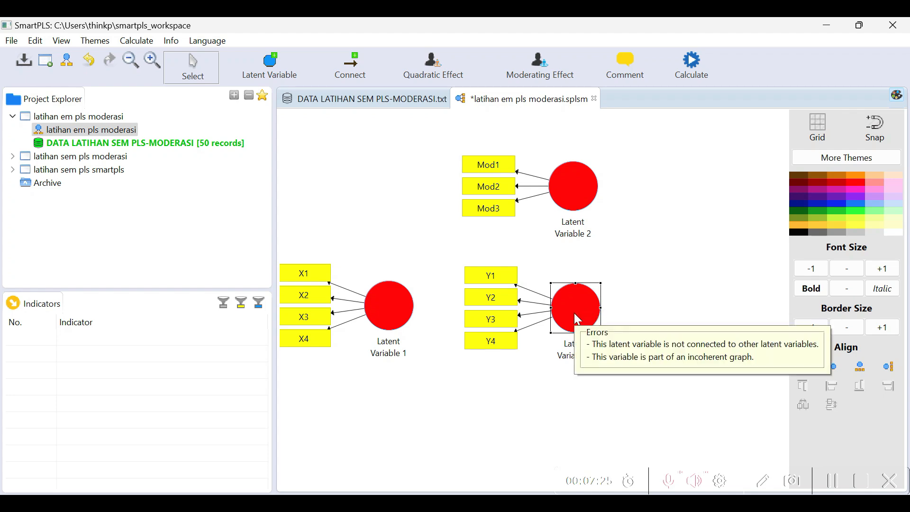
right_click(574, 314)
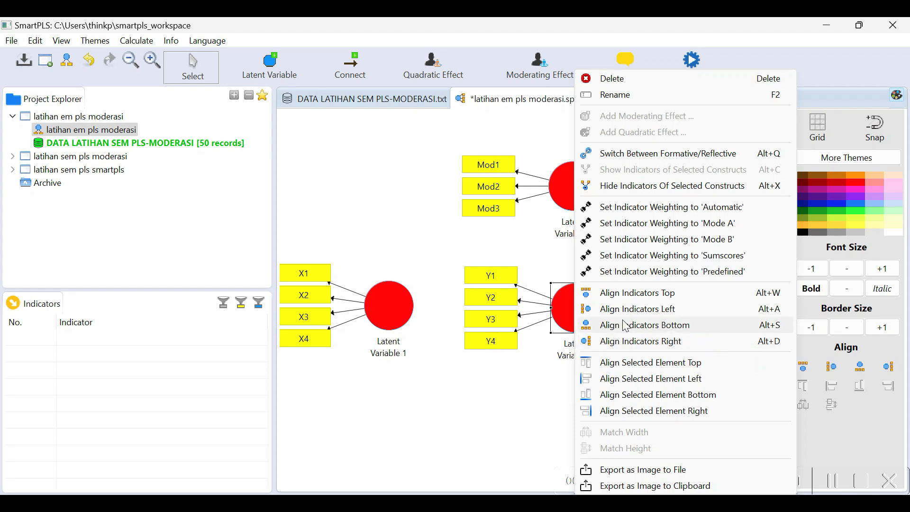
click(665, 343)
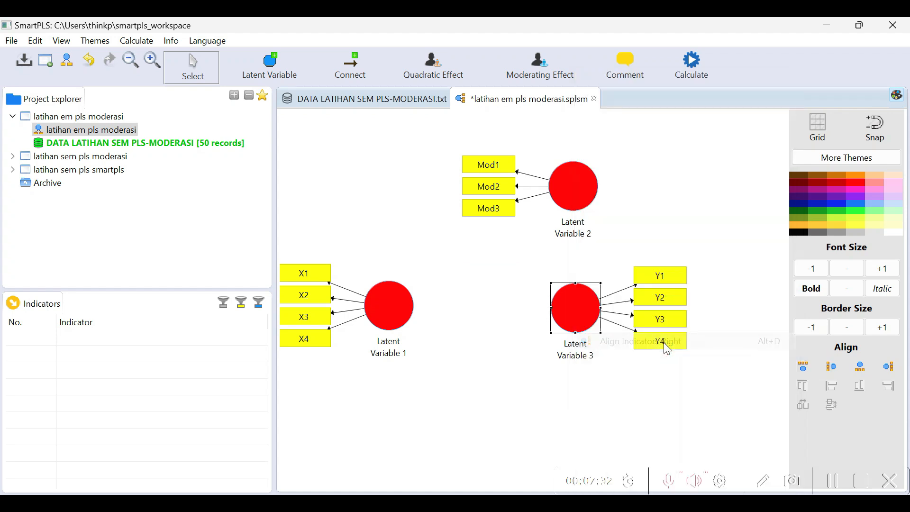
click(644, 387)
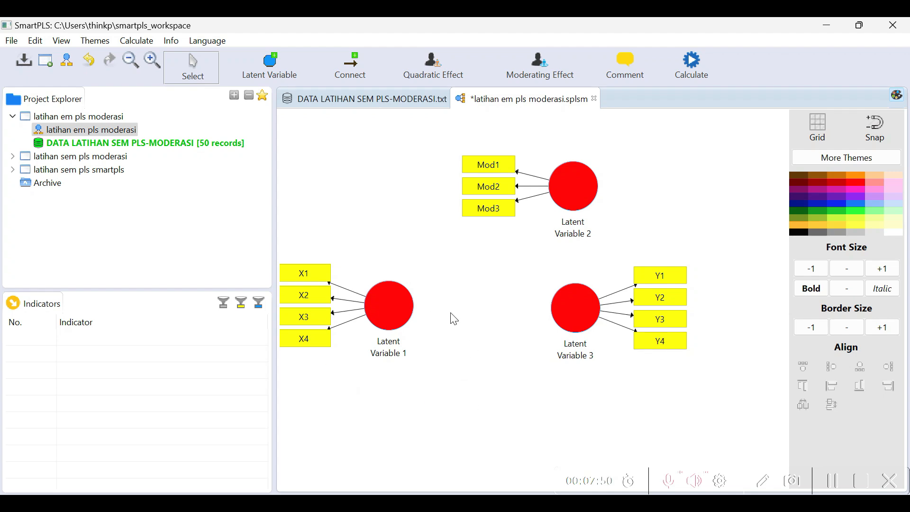
Rename the latent variable measured by indicators X1 to X4 as X
click(385, 315)
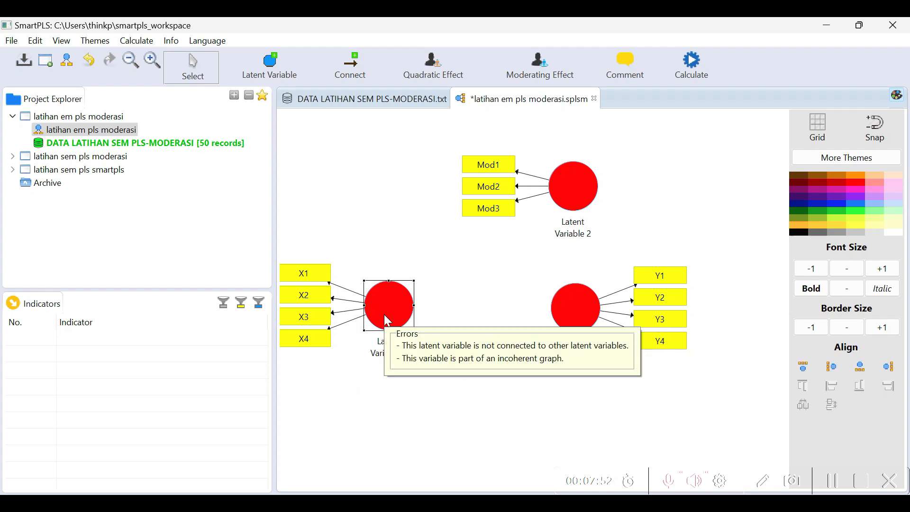
right_click(386, 311)
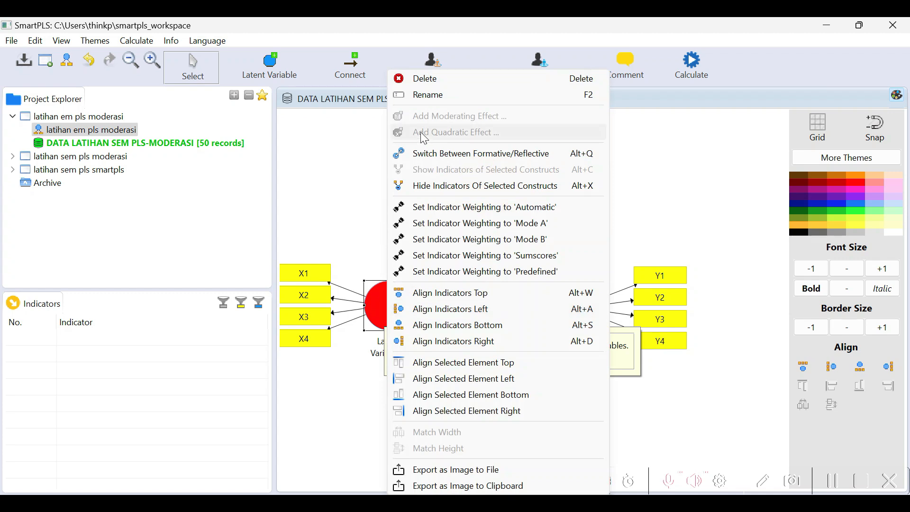
click(430, 97)
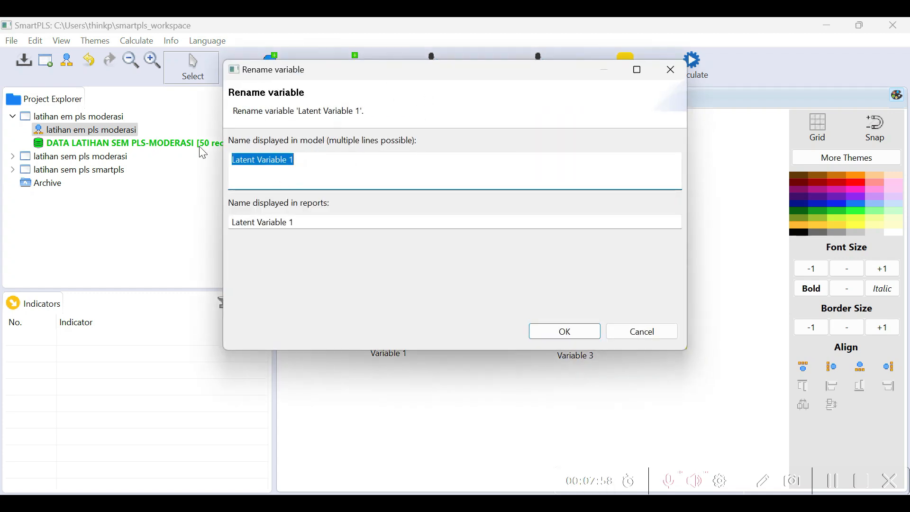
text(X)
click(562, 330)
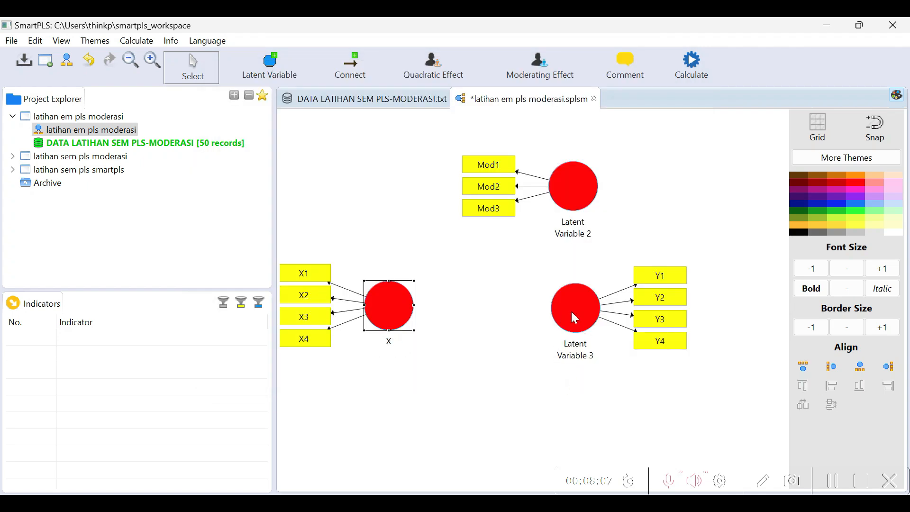
Rename the latent variable measured by indicators Y1 to Y4 as Y
click(568, 318)
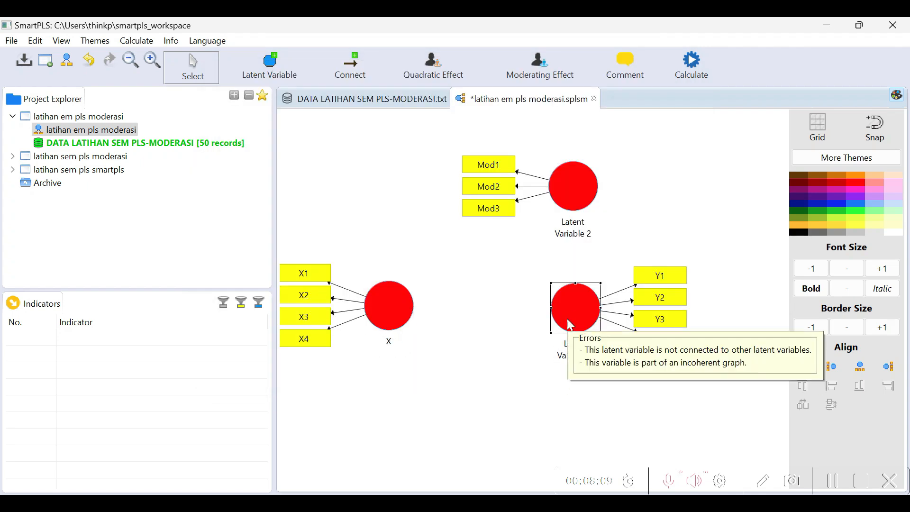
right_click(571, 323)
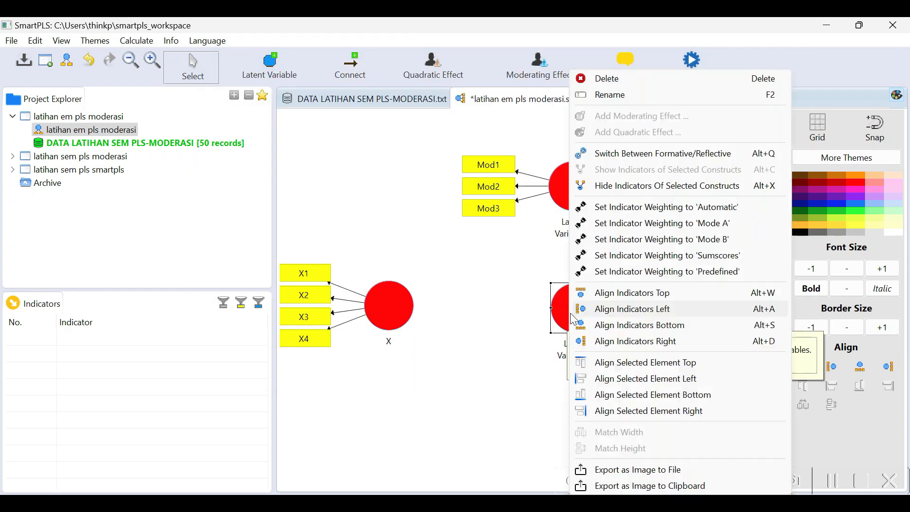
click(607, 96)
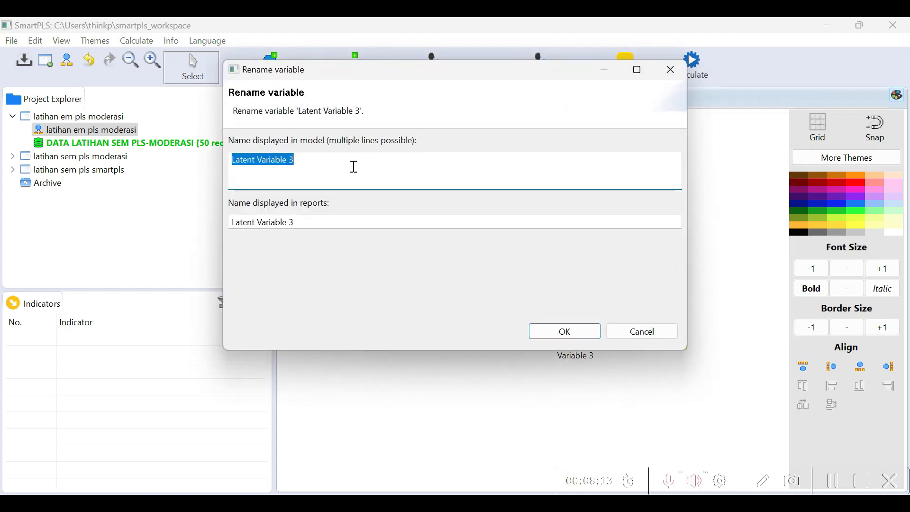
text(Y)
click(564, 332)
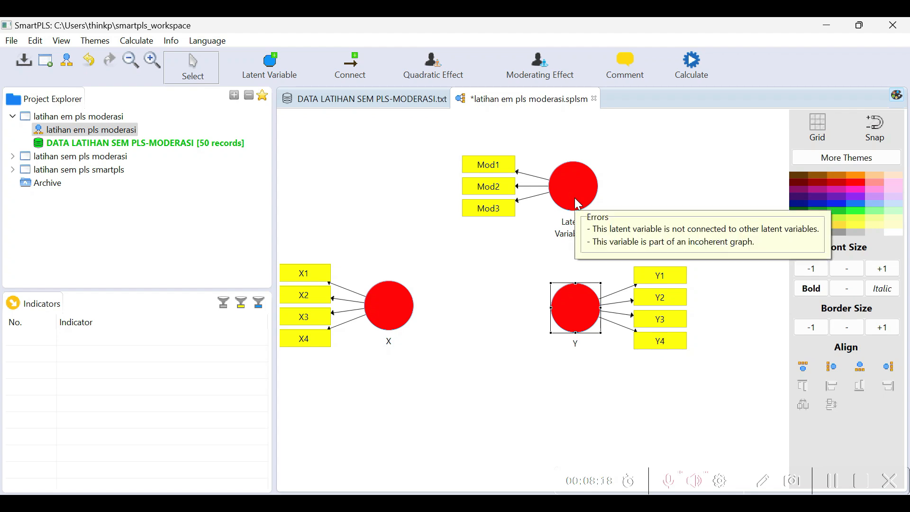
Rename the latent variable measured by indicators Mod1 to Mod3 as Mod
click(577, 204)
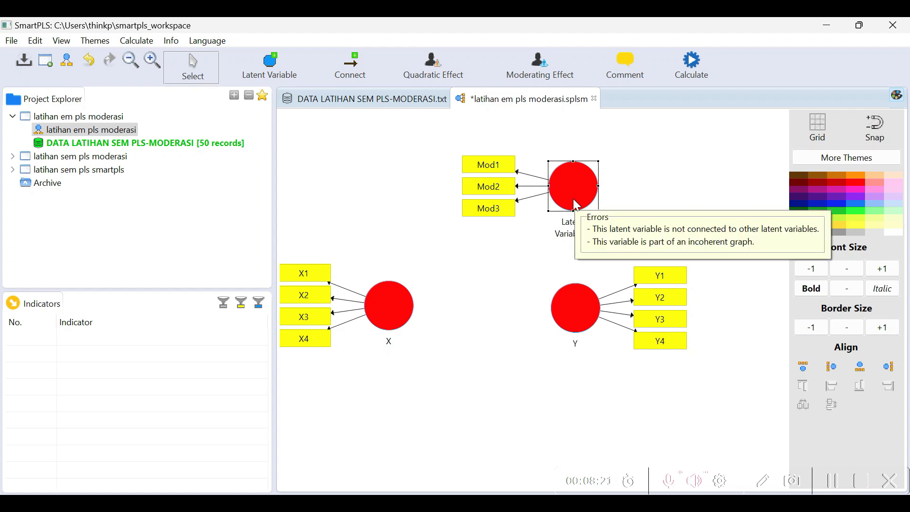
right_click(573, 200)
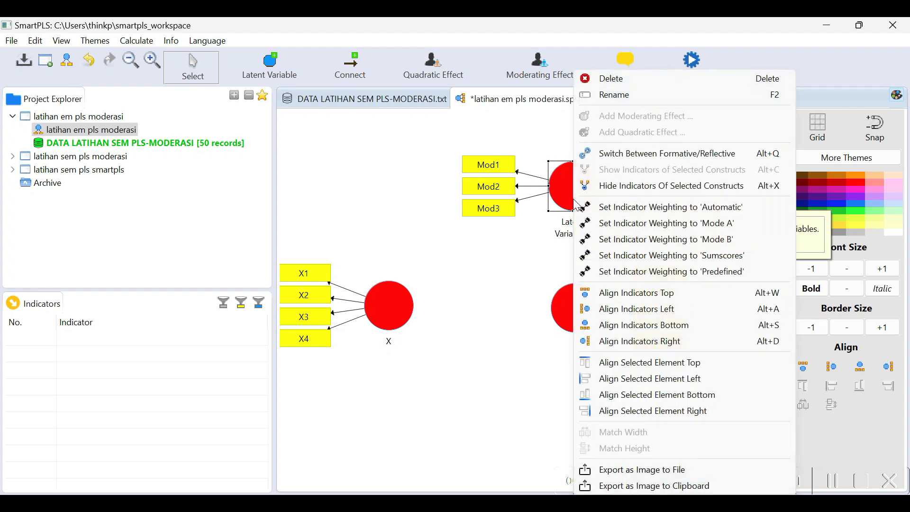
click(613, 95)
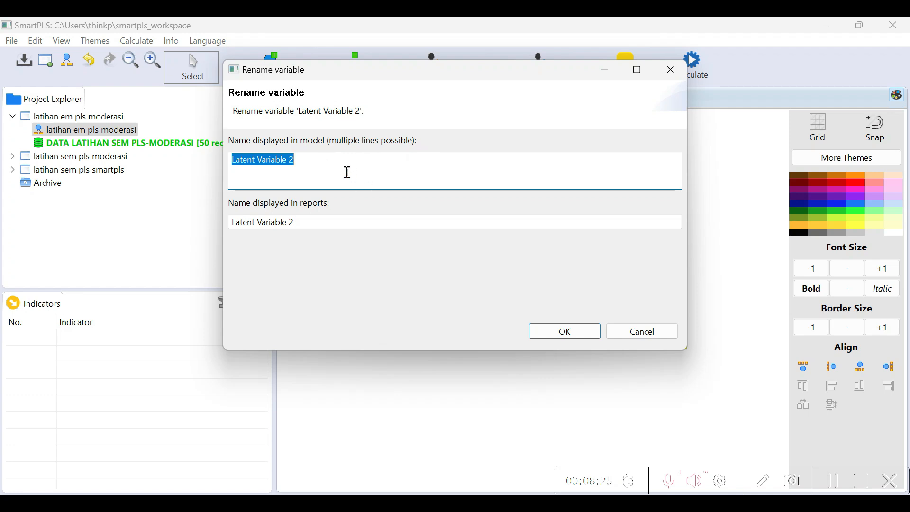
text(Mod)
click(562, 329)
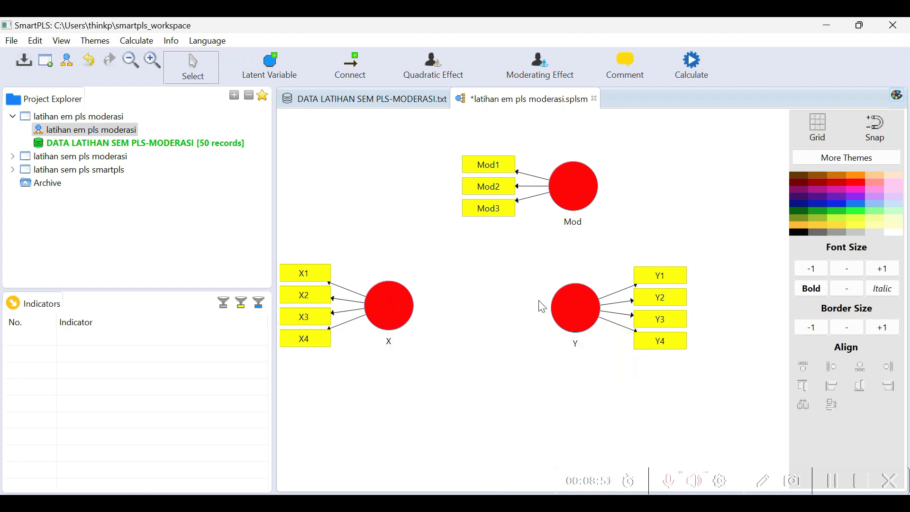
Connect the latent variables with structural paths from X to Y and from Mod to Y
mouse_move(591, 317)
mouse_move(571, 185)
mouse_move(564, 340)
click(353, 69)
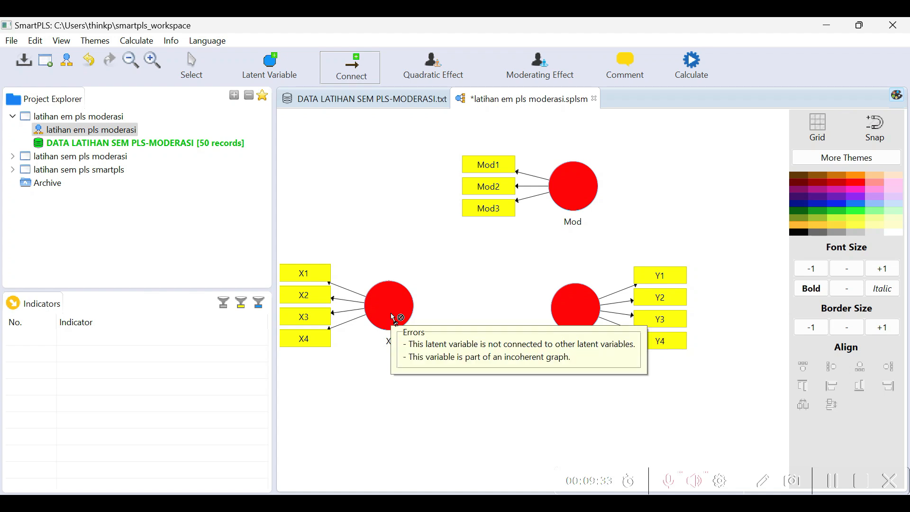
drag(391, 314, 574, 311)
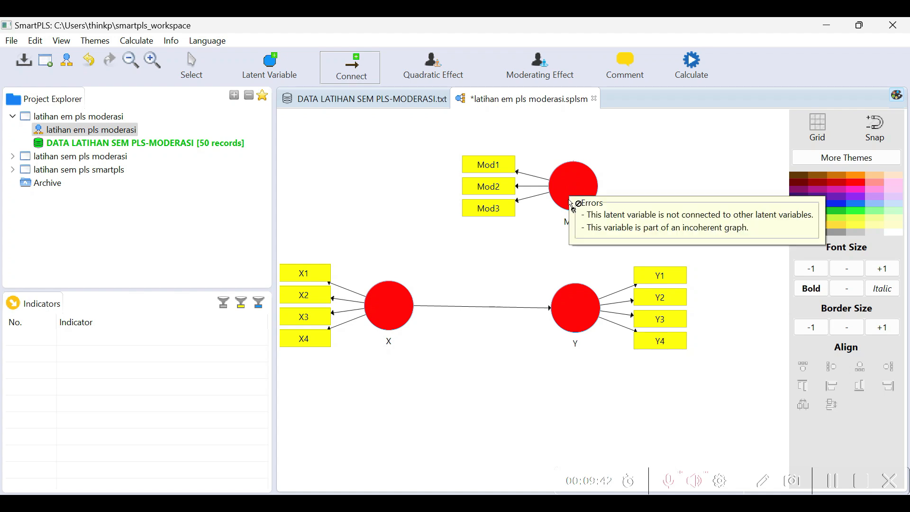
drag(569, 183, 573, 314)
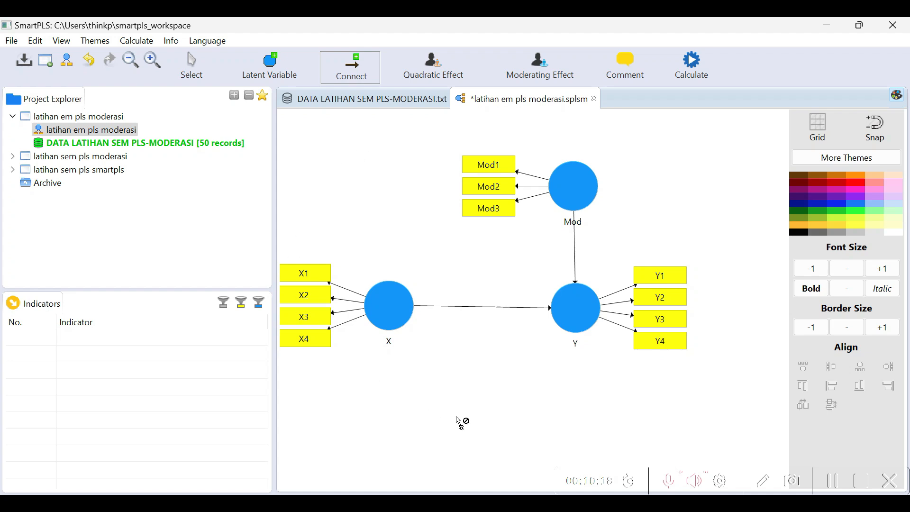
key(Escape)
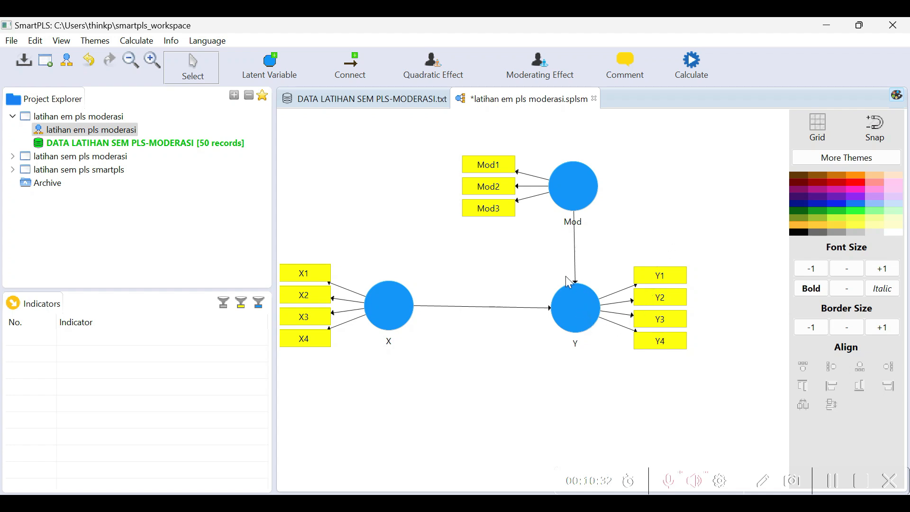
Add a moderating effect on Y with Mod as moderator and X as independent variable, keeping the Two Stage, Standardized and Automatic settings
click(570, 310)
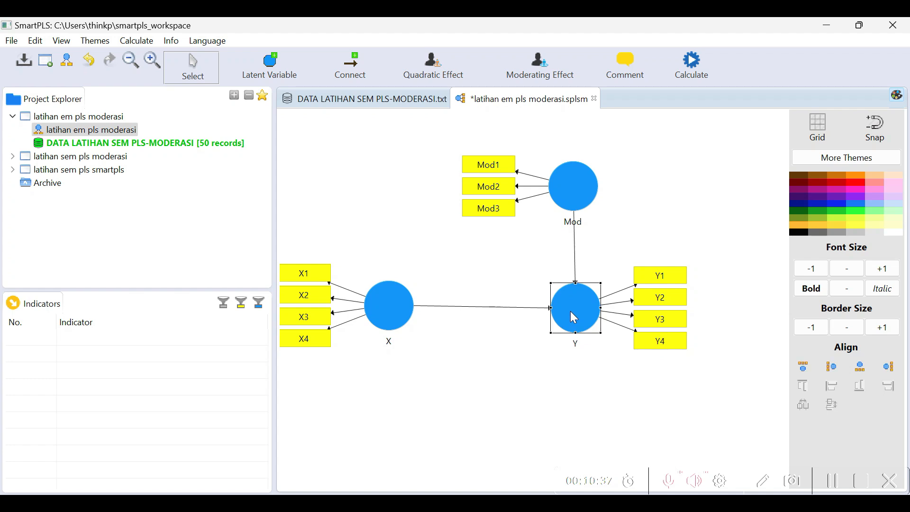
right_click(570, 311)
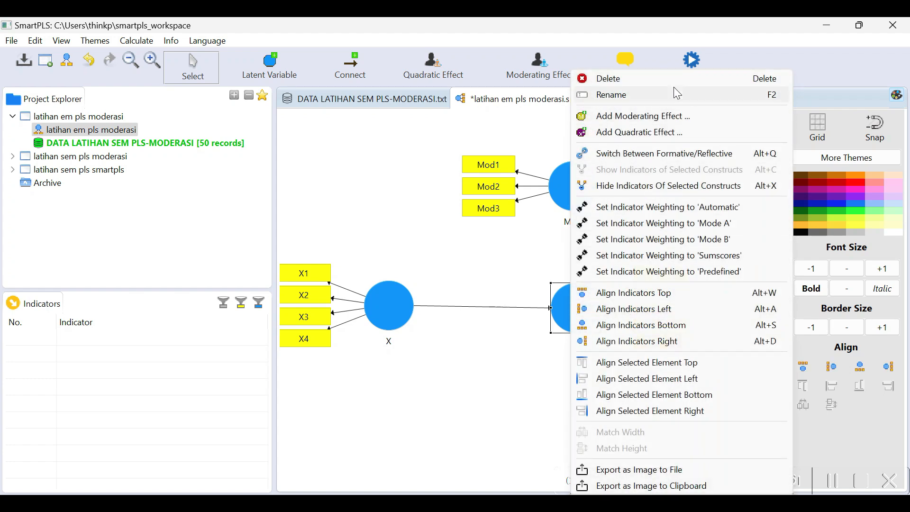
click(621, 118)
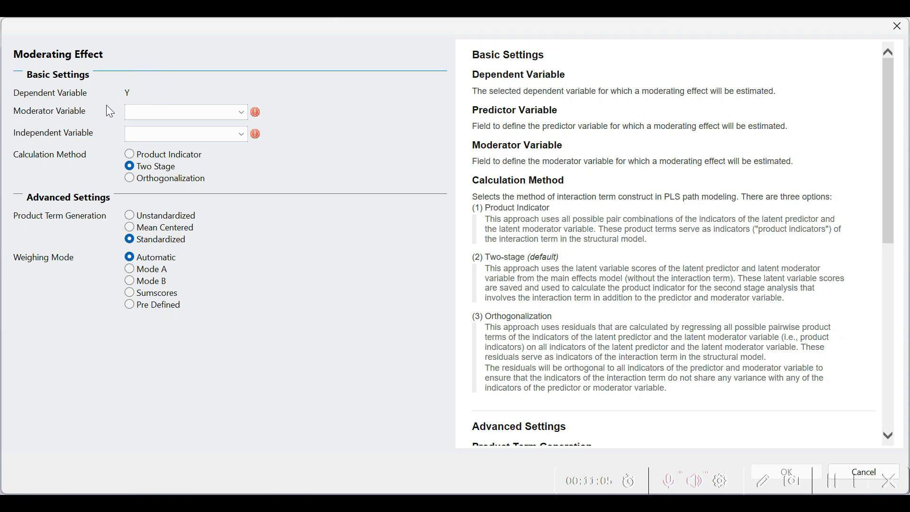
click(240, 114)
click(222, 123)
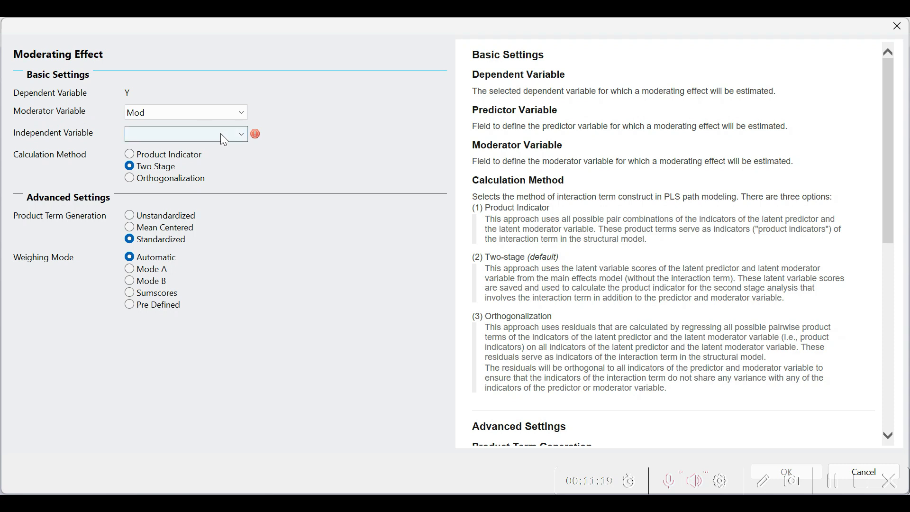
click(243, 135)
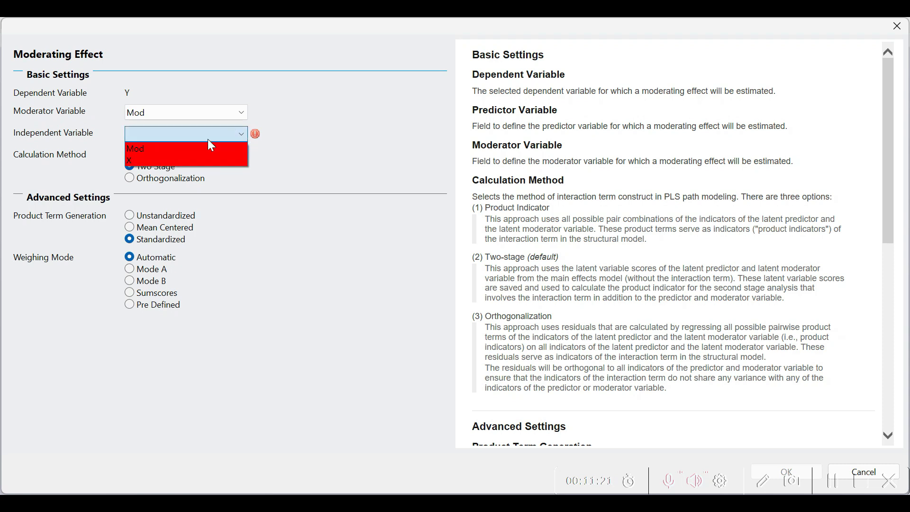
click(148, 160)
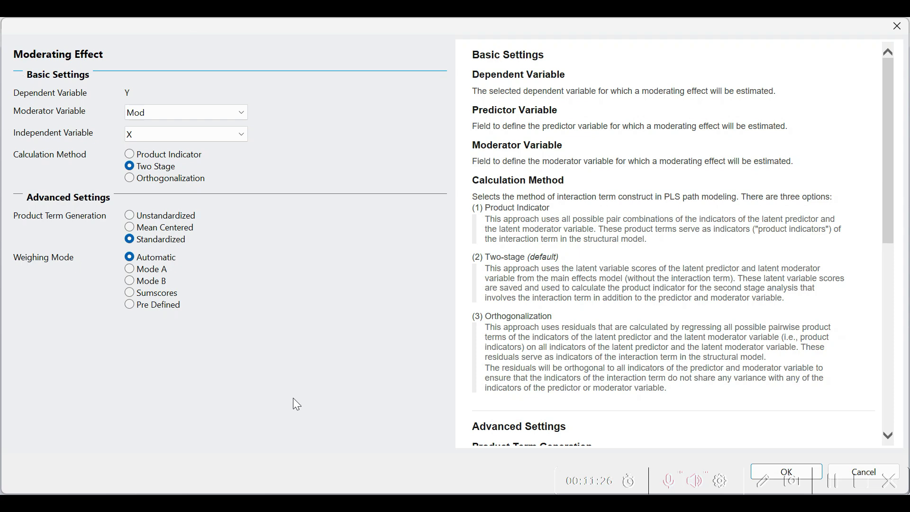
scroll(644, 335, down, 15)
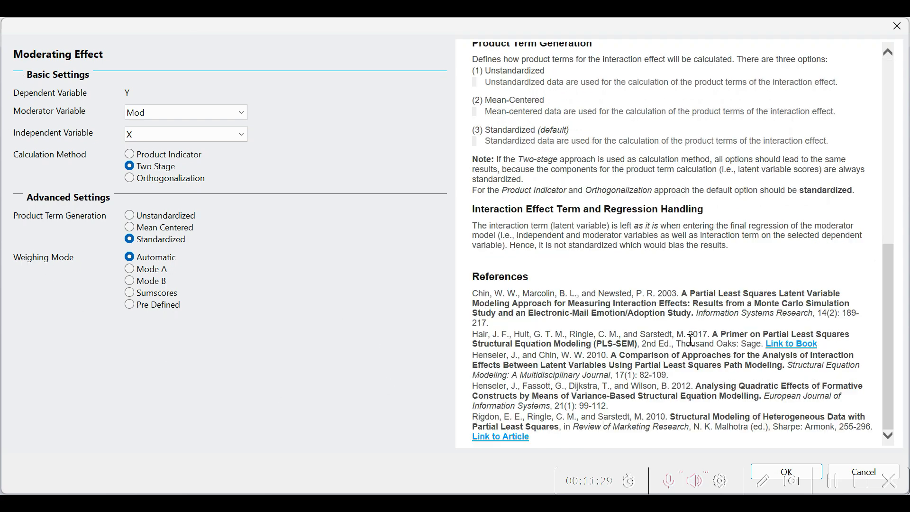
scroll(684, 317, up, 15)
click(786, 472)
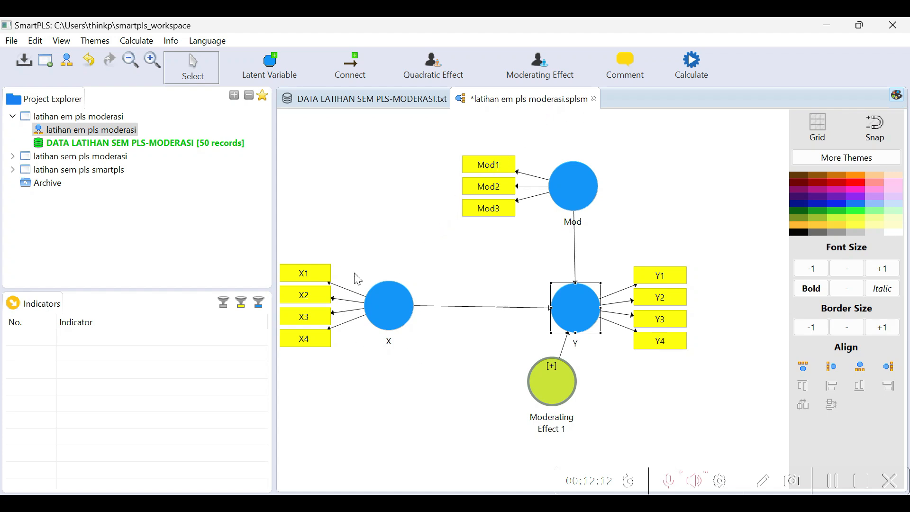
Move the Moderating Effect 1 node above the X to Y path, just below the Mod indicators
click(641, 390)
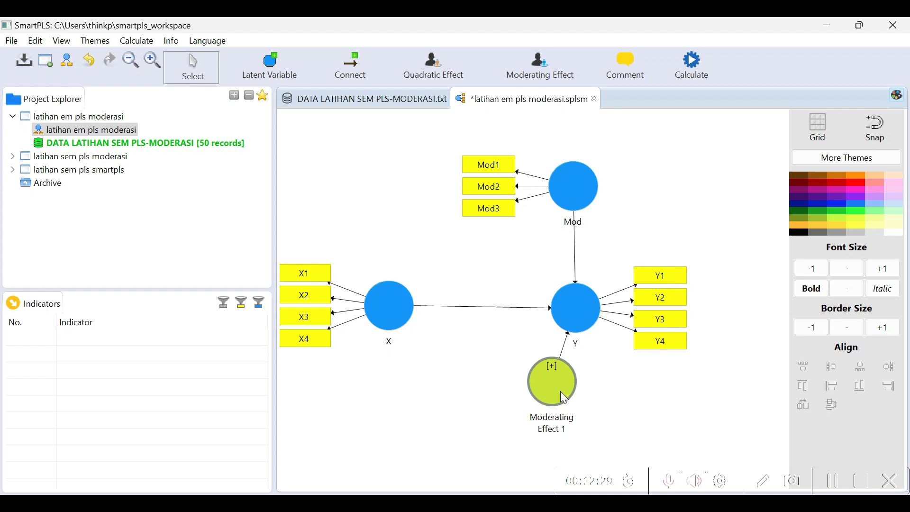
drag(554, 391, 479, 250)
click(512, 355)
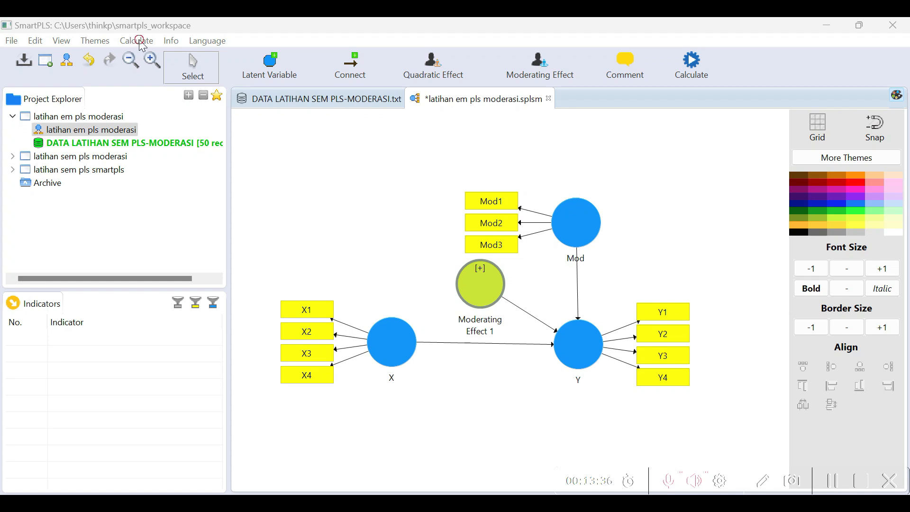
Run the PLS Algorithm with Path weighting, 300 maximum iterations and stop criterion 7, and return to the path model diagram
click(145, 41)
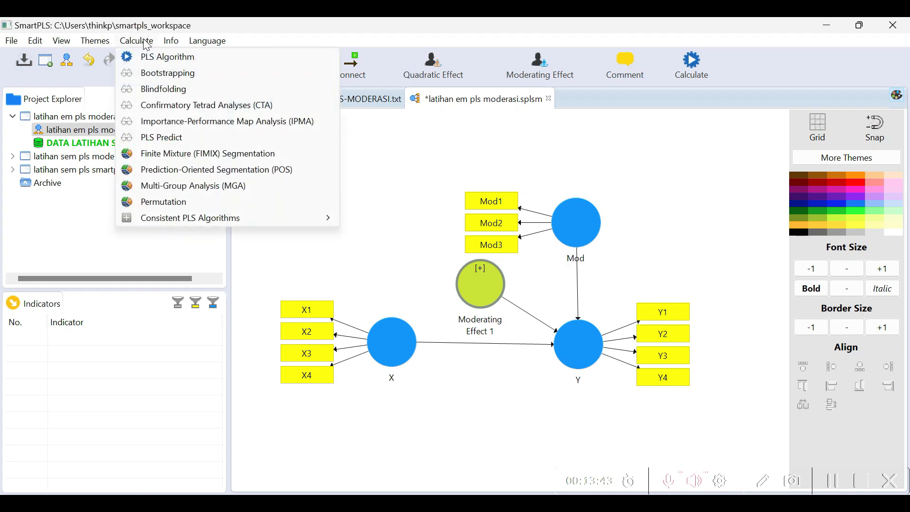
click(159, 59)
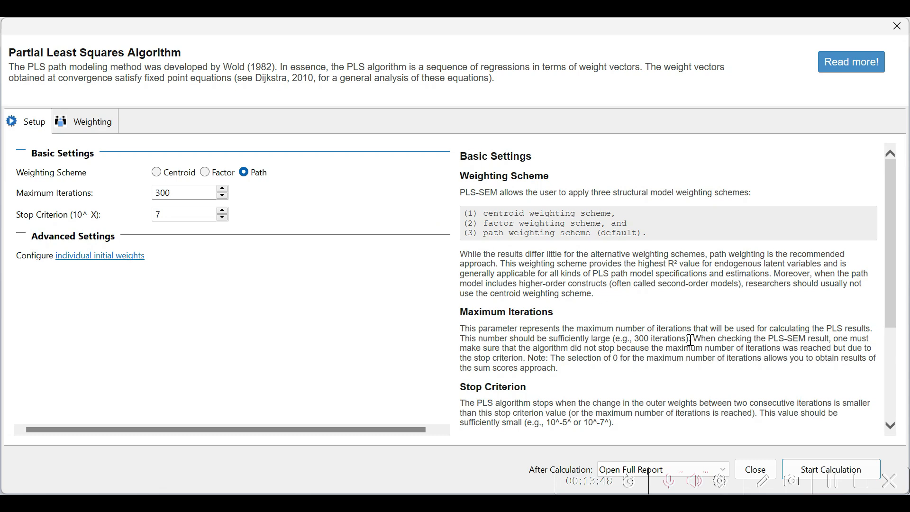
scroll(690, 340, down, 3)
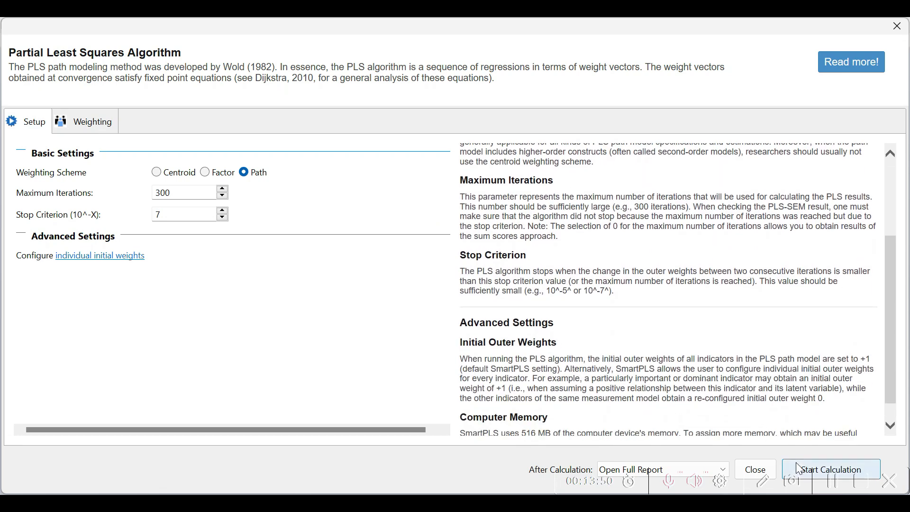
click(799, 468)
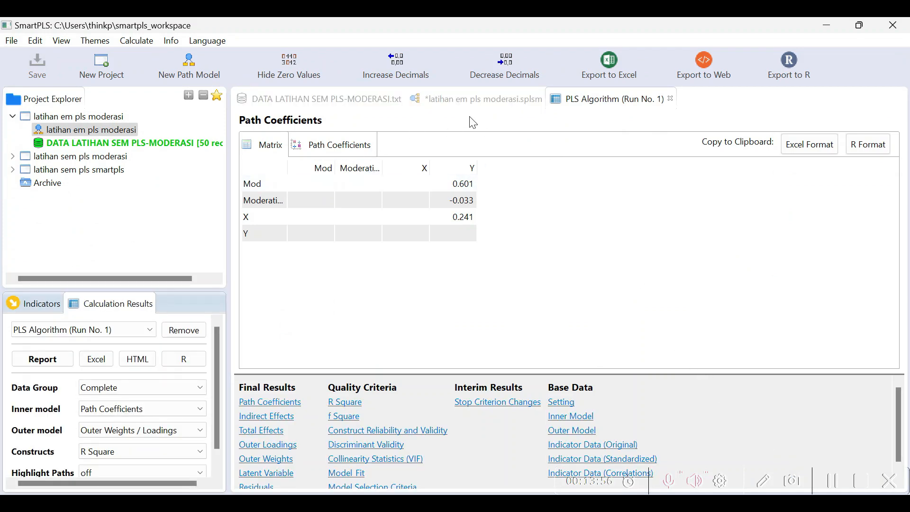
click(469, 100)
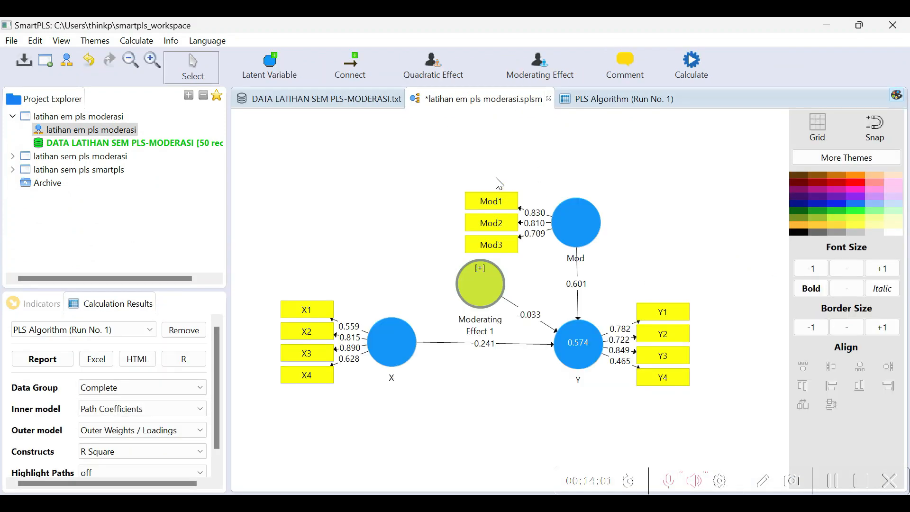
Run Basic Bootstrapping with 500 subsamples, BCa confidence intervals and a two-tailed test at 0.05, and return to the path model diagram
click(137, 41)
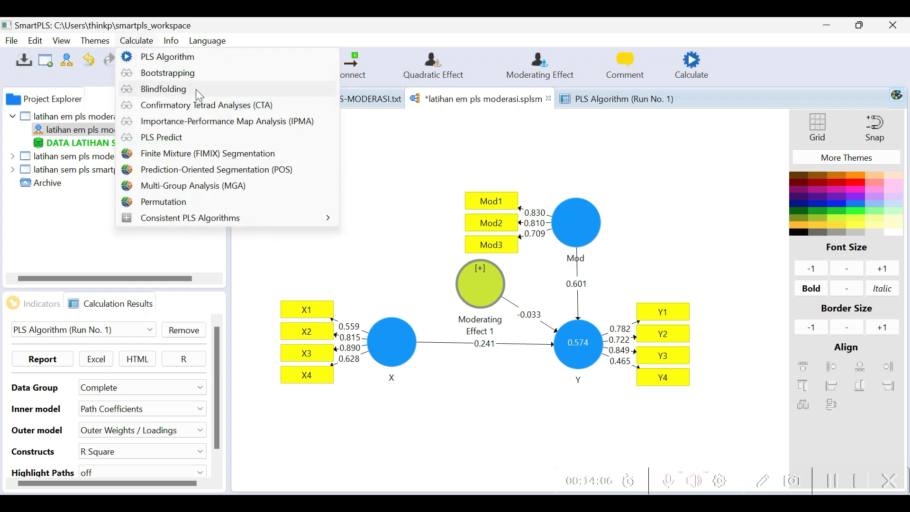
click(168, 74)
scroll(800, 314, down, 5)
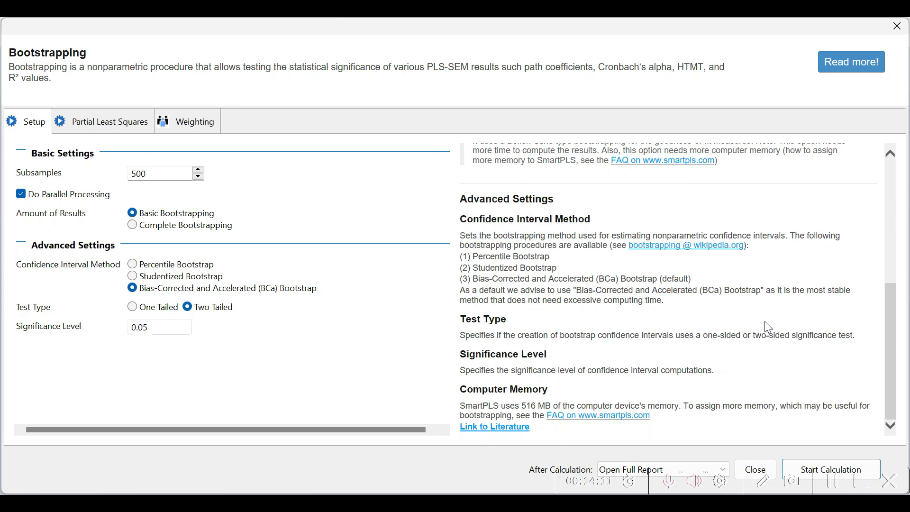
click(814, 470)
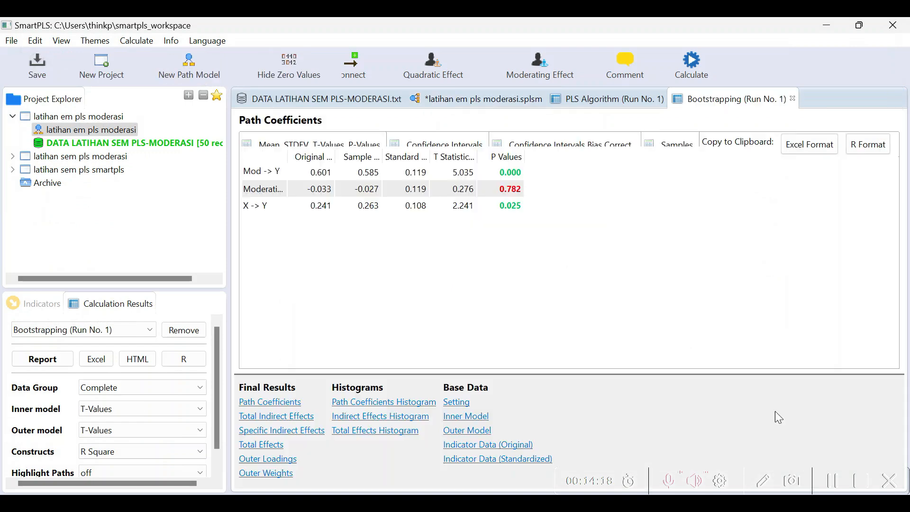
click(487, 105)
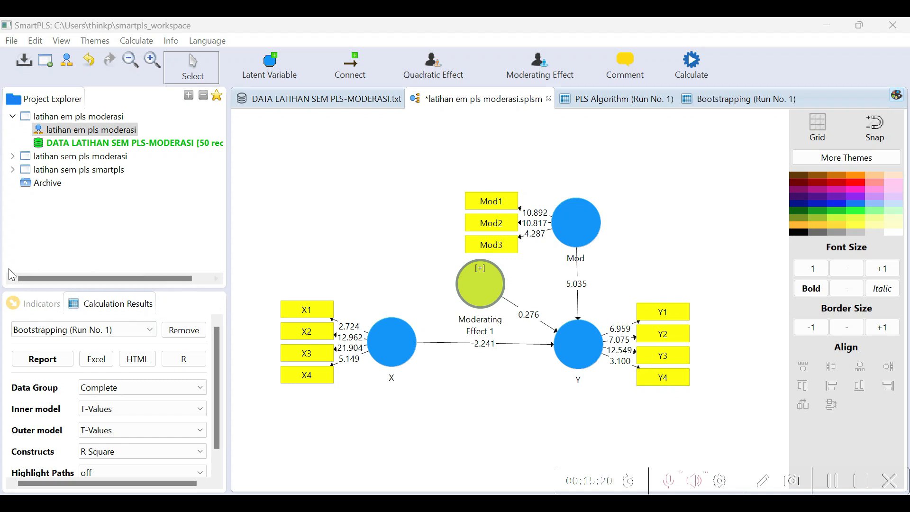
Export the PLS Algorithm (Run No. 1) results to an Excel file named latihan em pls moderasi alg
click(153, 334)
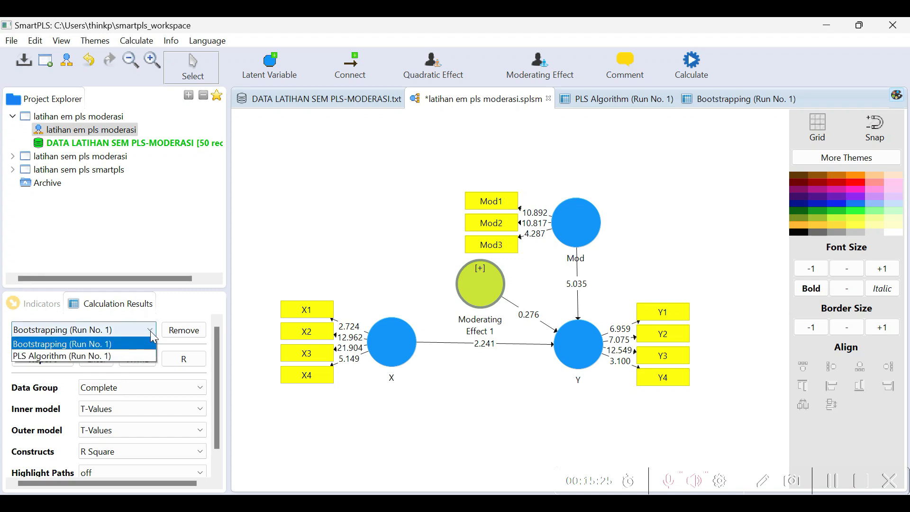
click(65, 356)
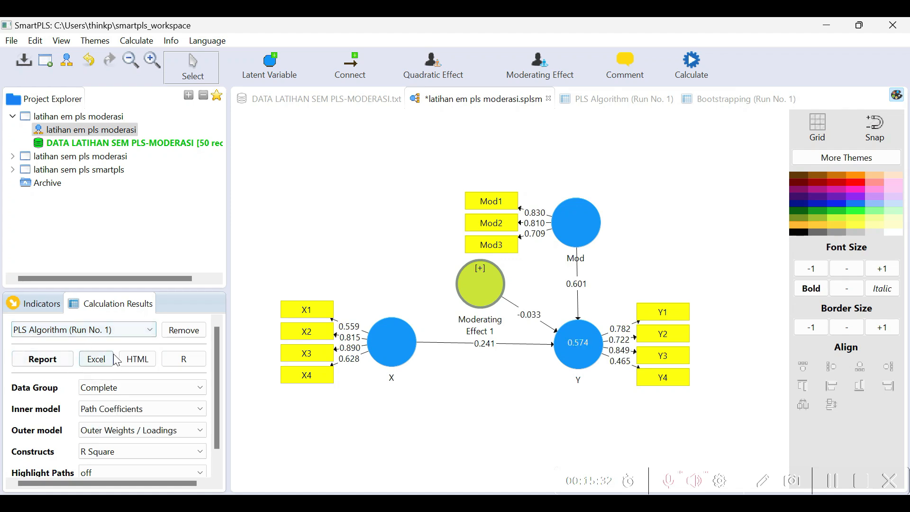
click(97, 365)
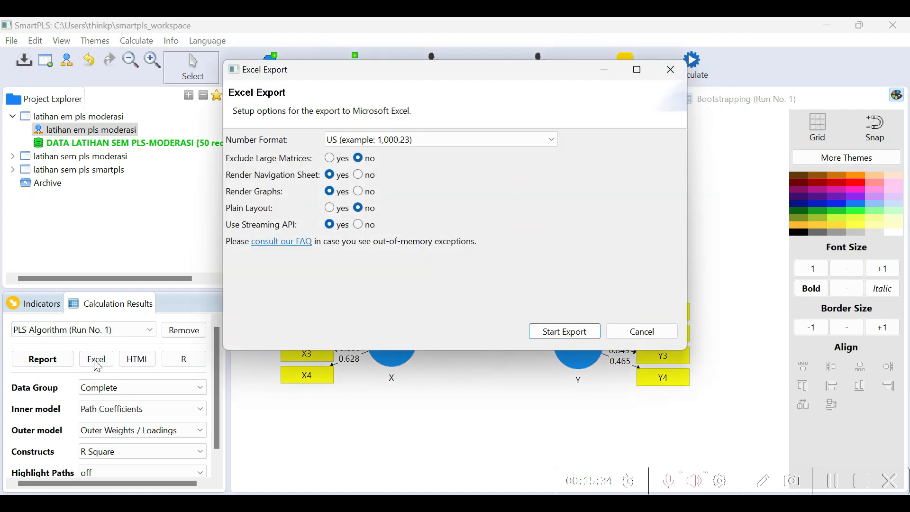
click(584, 338)
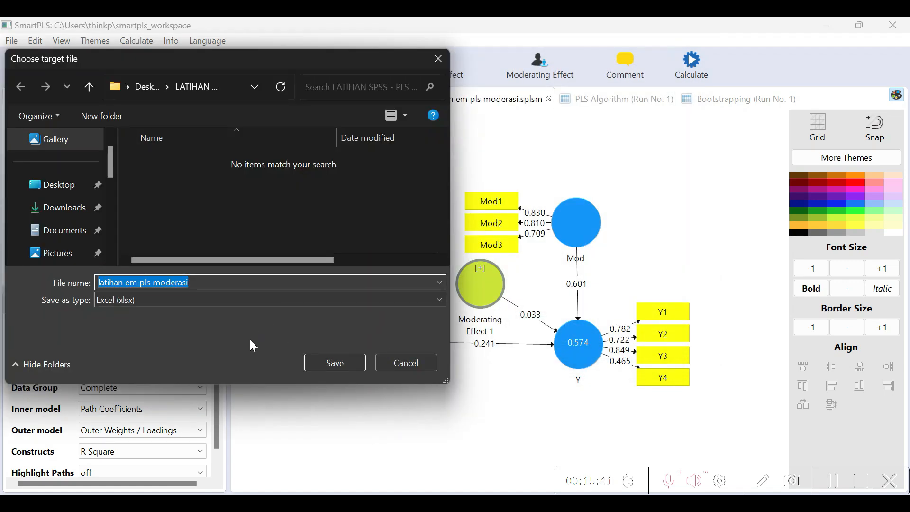
click(204, 280)
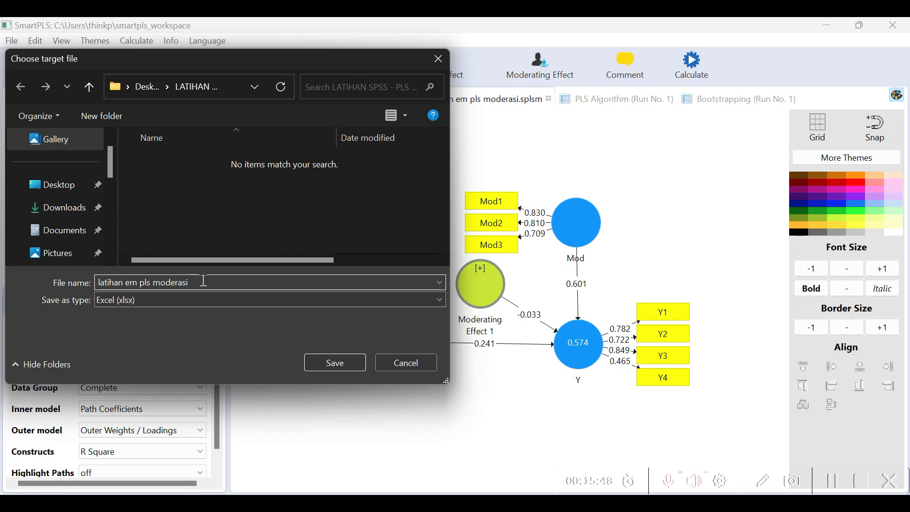
text(alg)
click(334, 364)
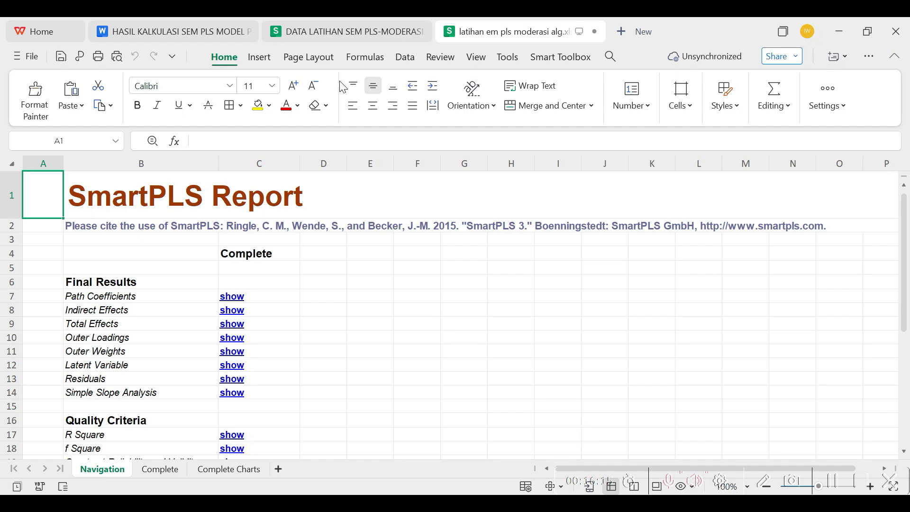
Switch back to SmartPLS and export the Bootstrapping (Run No. 1) results to an Excel file named latihan em pls moderasi boot
click(606, 504)
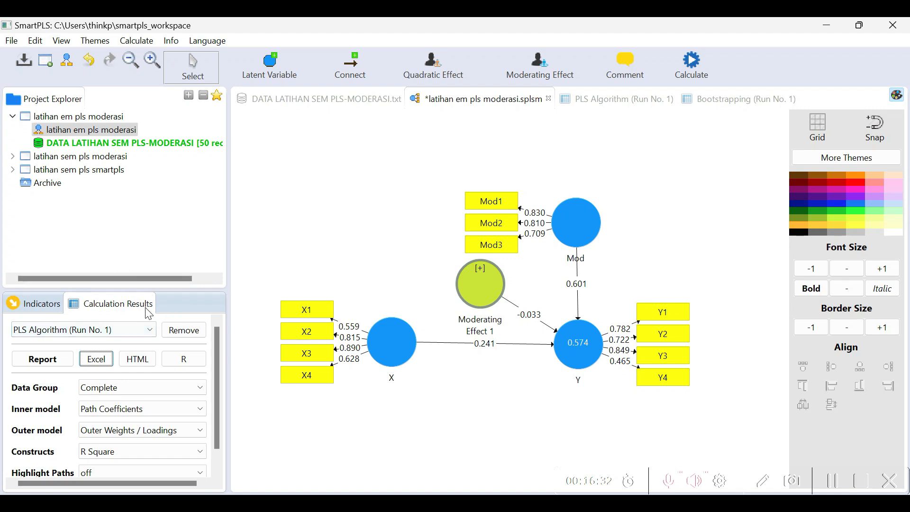
click(153, 335)
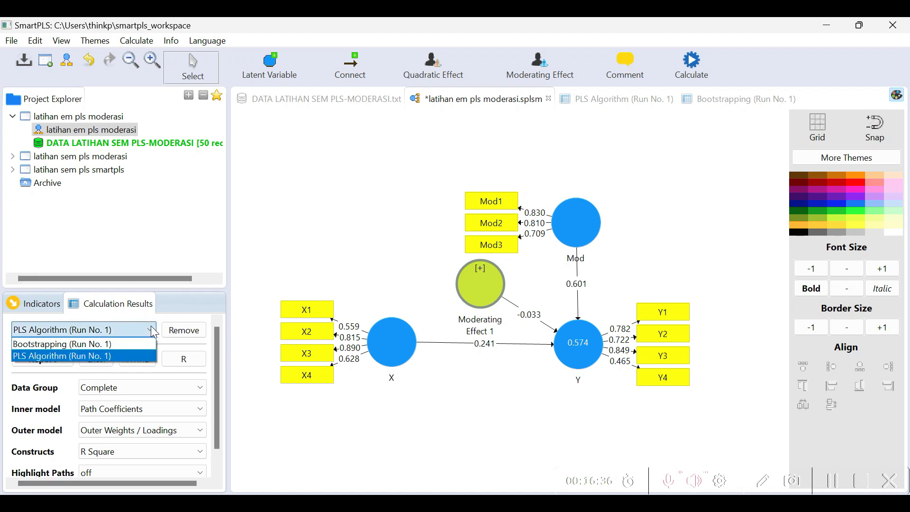
click(86, 344)
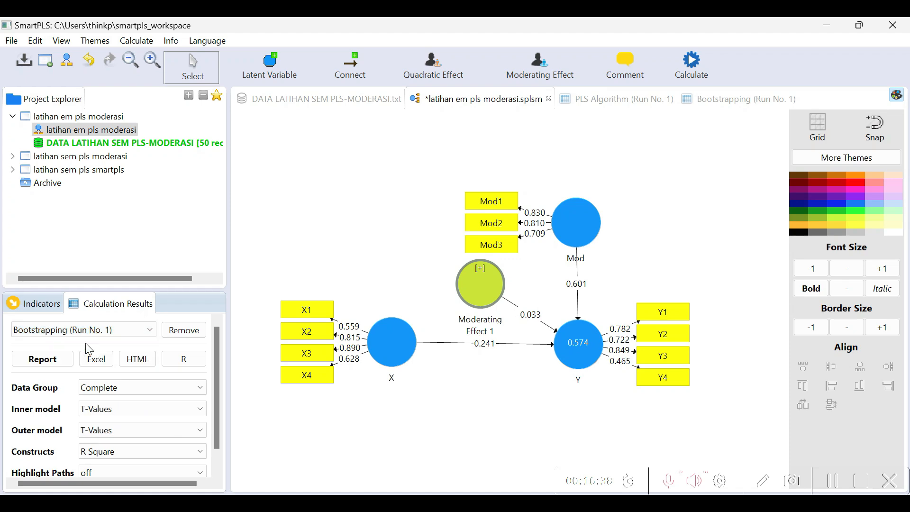
click(101, 362)
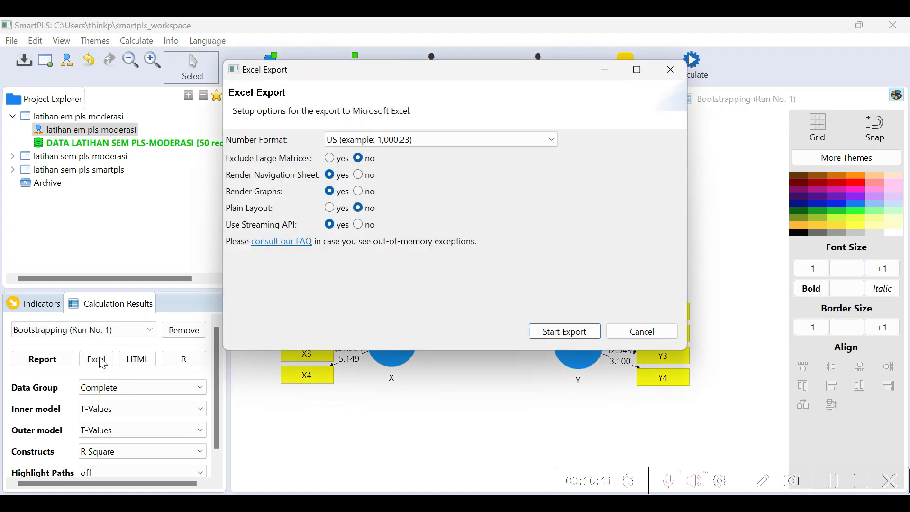
click(564, 331)
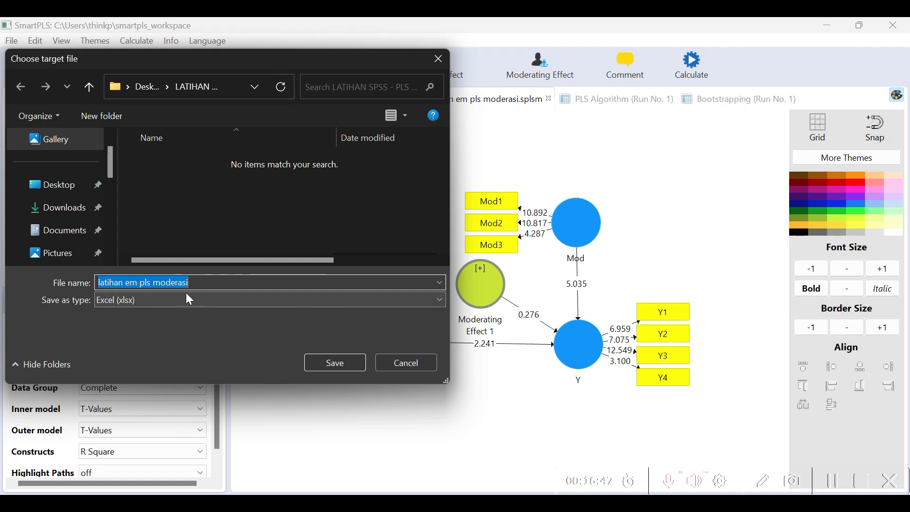
click(202, 280)
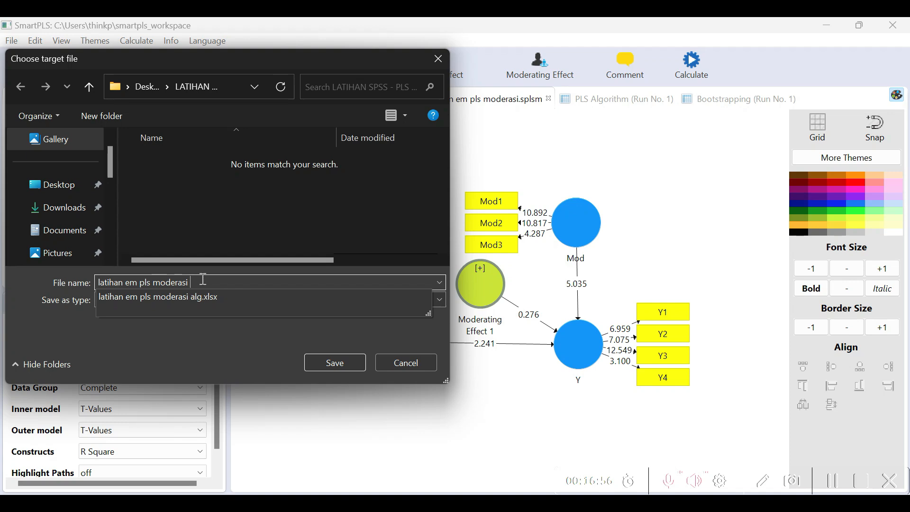
text(boot)
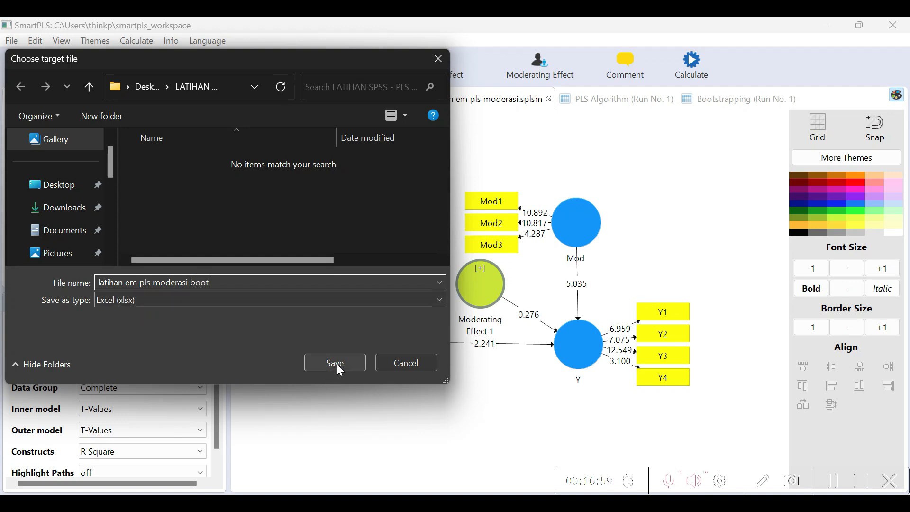
click(337, 362)
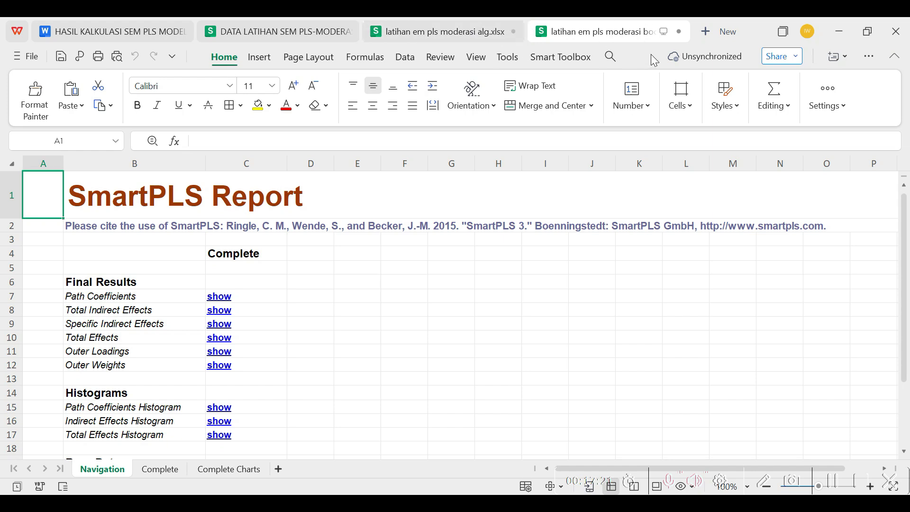
In latihan em pls moderasi alg.xlsx, go to the Discriminant Validity results and copy the Fornell-Larcker Criterion table, B353:F357
mouse_move(642, 31)
click(467, 32)
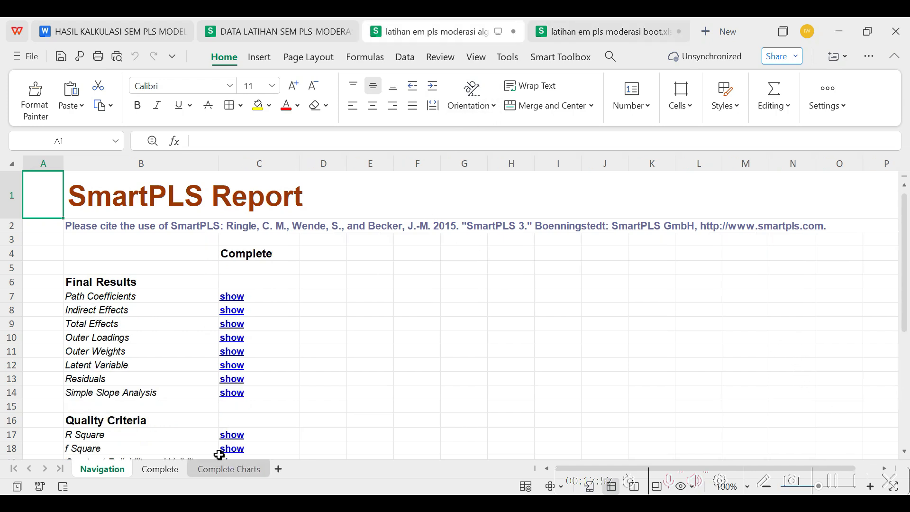
scroll(209, 439, down, 1)
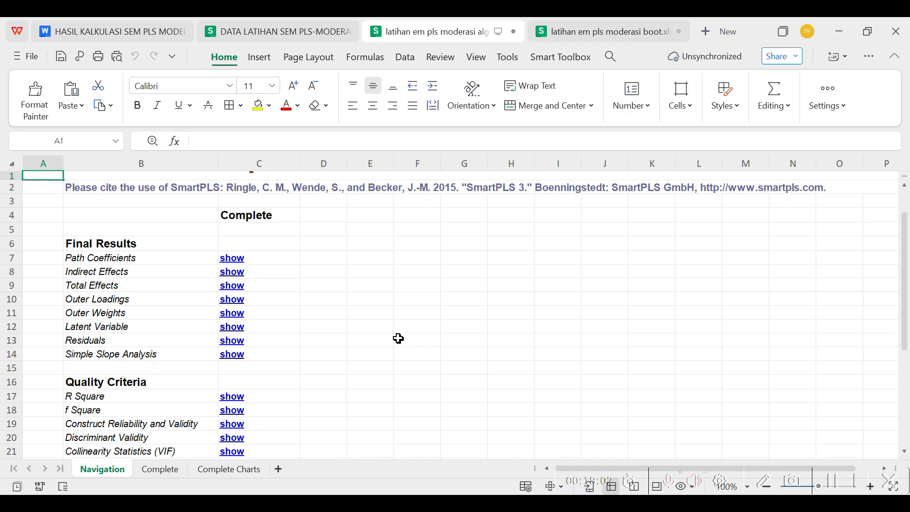
scroll(166, 408, down, 1)
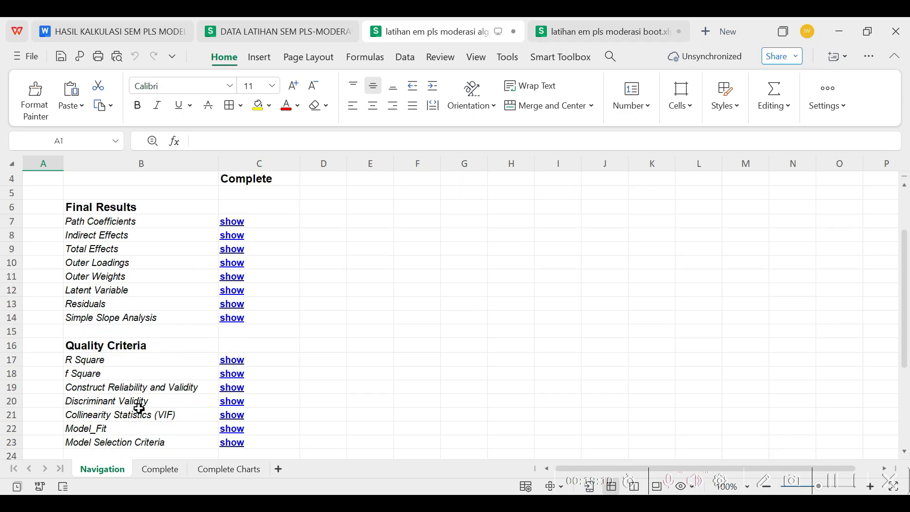
click(228, 402)
scroll(227, 401, down, 4)
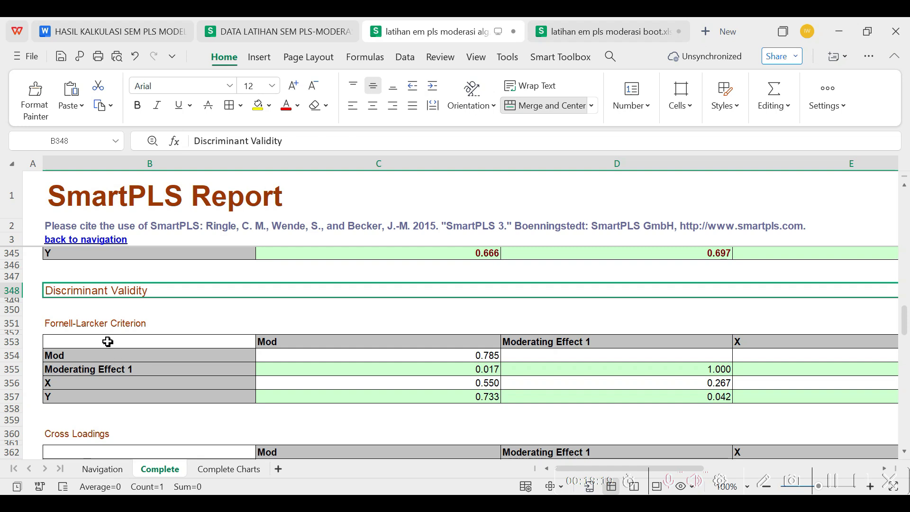
drag(110, 341, 610, 366)
right_click(609, 367)
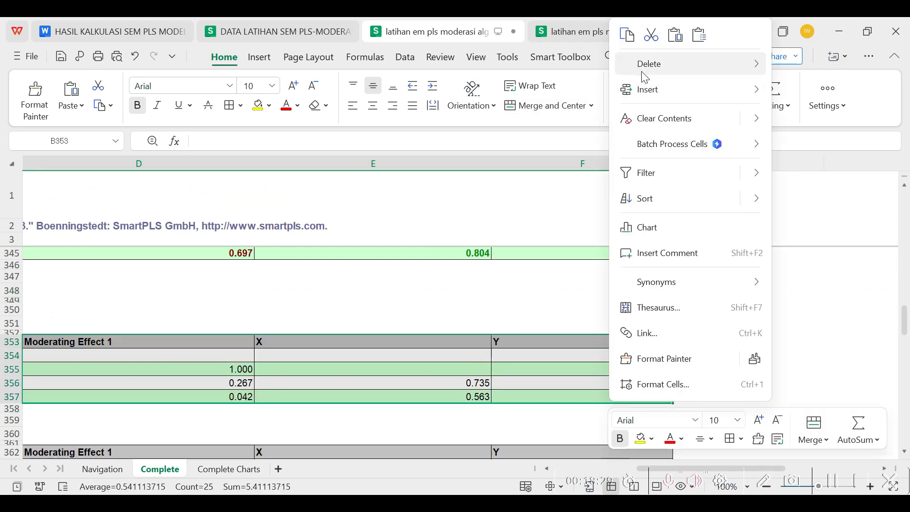
click(627, 34)
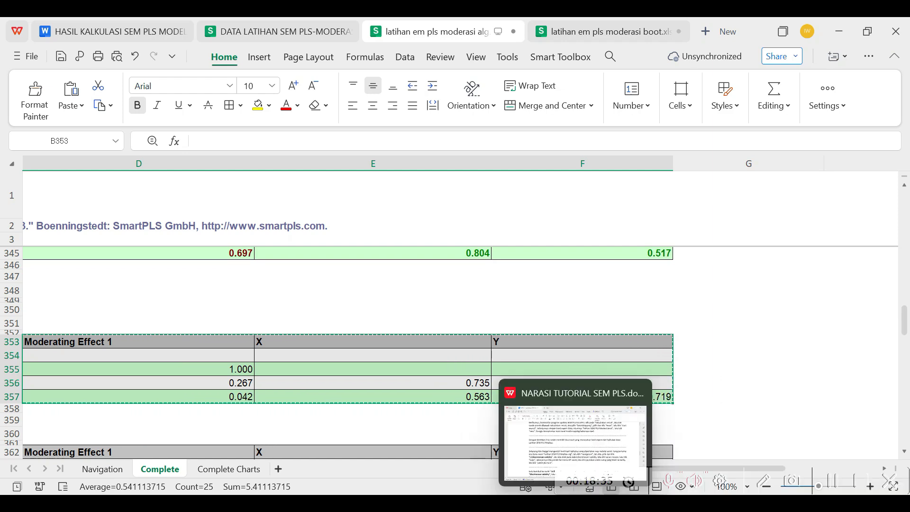
Paste the copied table as Picture (Bitmap) under the heading Discriminant Validity-Fornell Larcker in the HASIL KALKULASI SEM PLS document
click(576, 435)
right_click(184, 171)
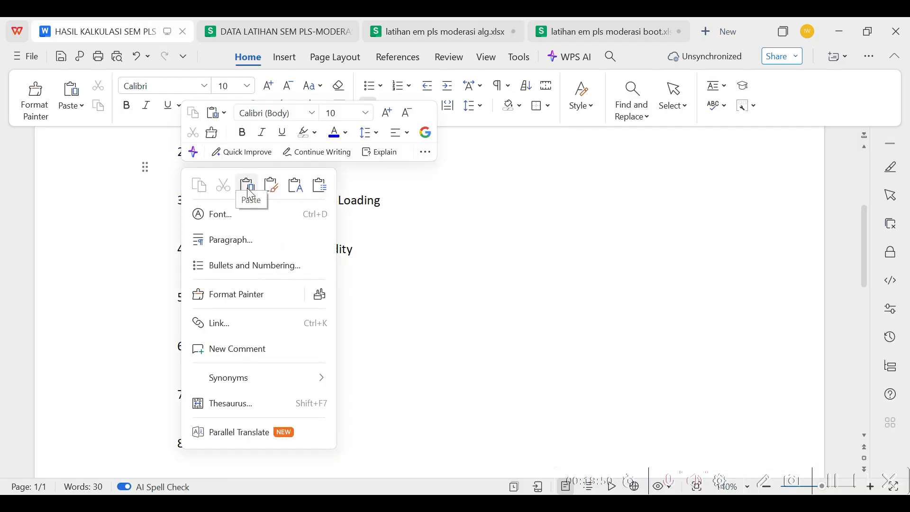
click(320, 185)
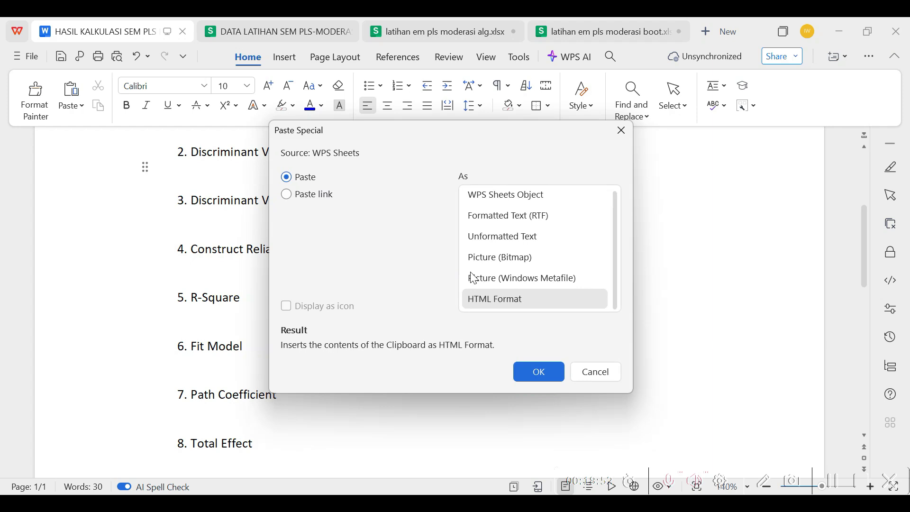
click(505, 259)
click(540, 372)
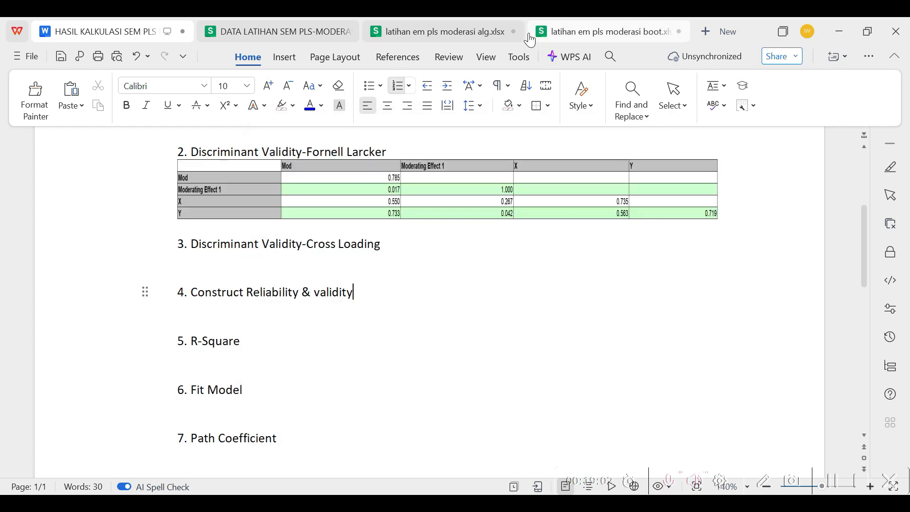
In latihan em pls moderasi alg.xlsx, go to the Discriminant Validity results and copy the Cross Loadings table, B362:F374
click(488, 34)
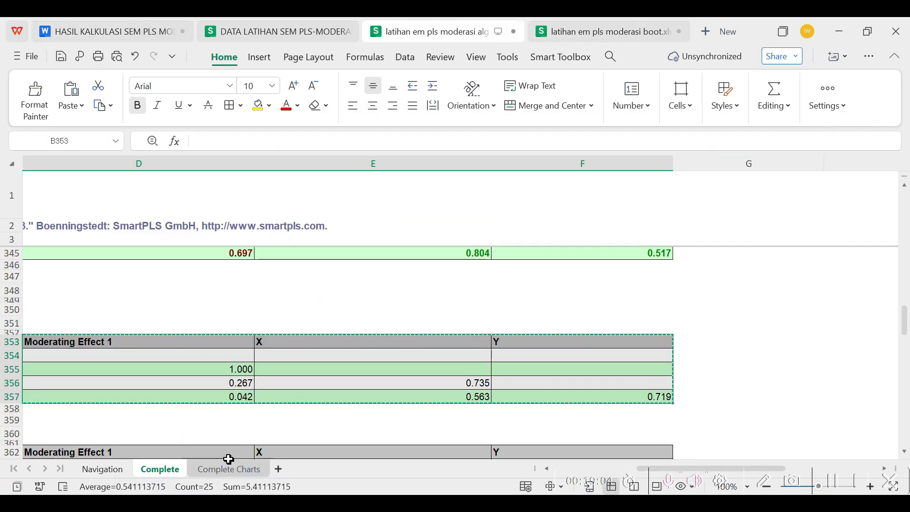
click(106, 470)
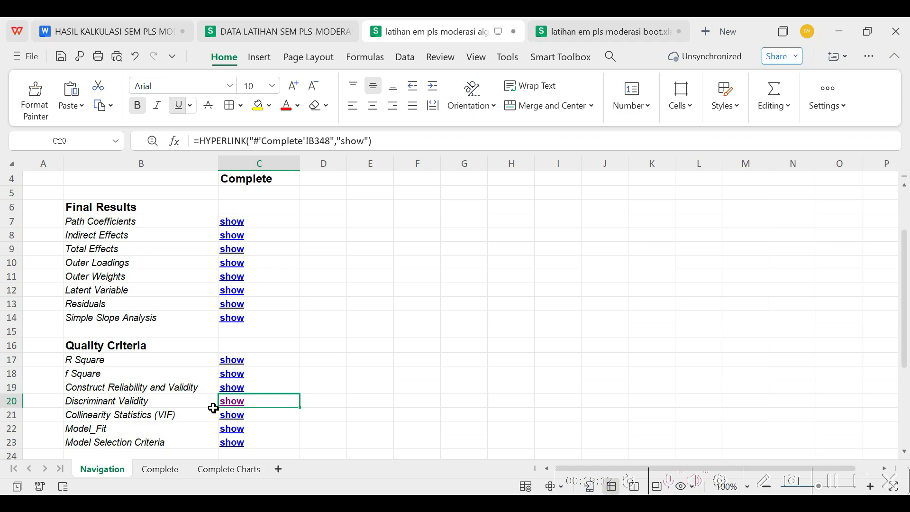
click(235, 407)
scroll(176, 327, down, 5)
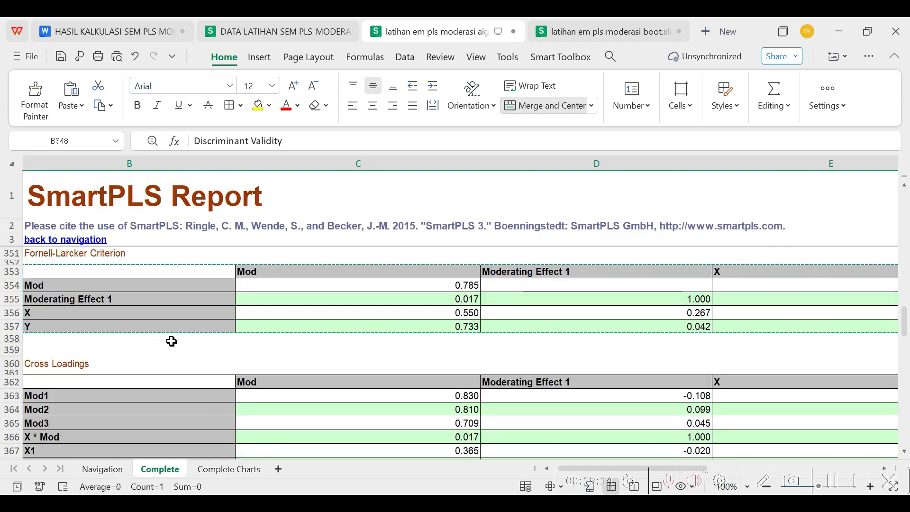
scroll(174, 339, down, 2)
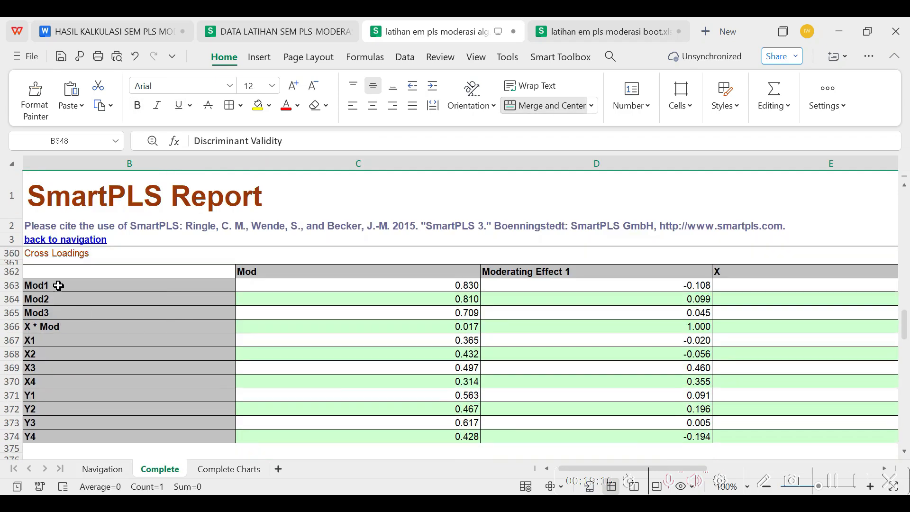
click(37, 272)
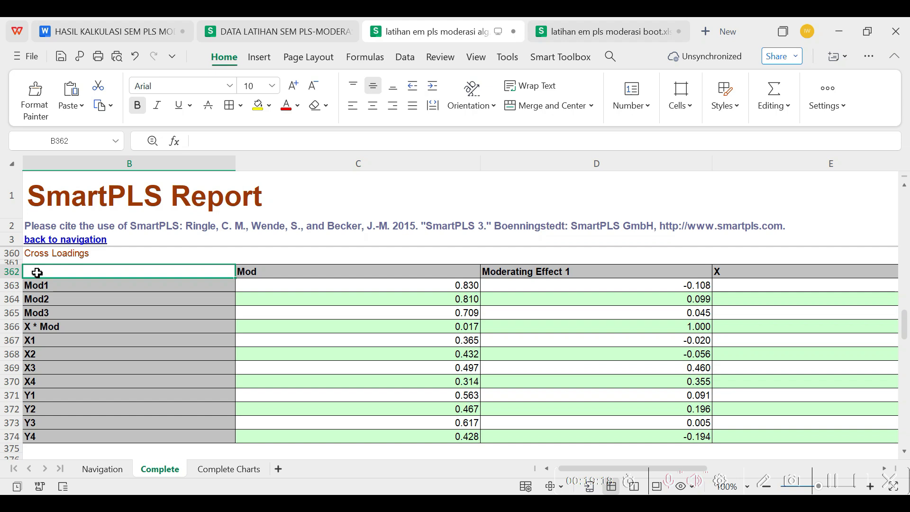
key(shift+Down)
key(shift+Down)
key(shift+Down)
key(shift+Down)
key(shift+Down)
key(shift+Down)
key(shift+Down)
key(shift+Down)
key(shift+Down)
key(shift+Down)
key(shift+Down)
key(shift+Down)
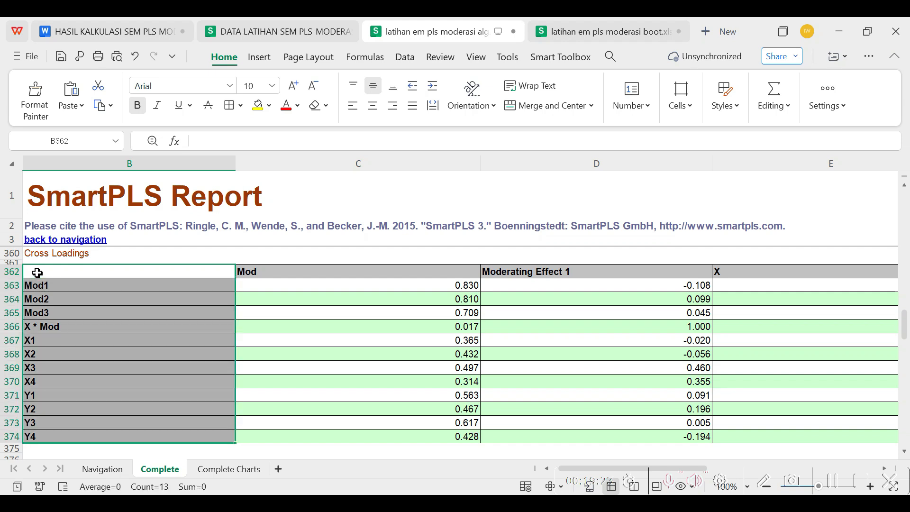
key(shift+Right)
key(shift+Right)
key(shift+Right)
key(shift+Right)
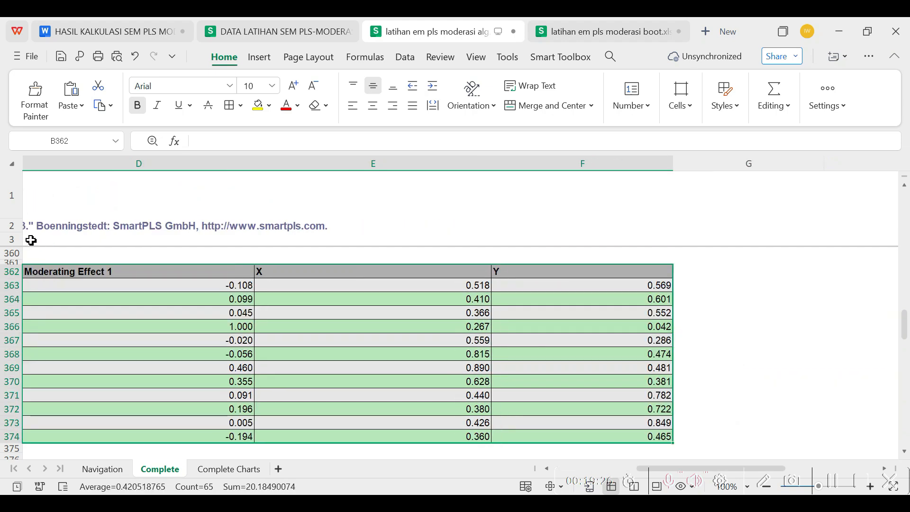
right_click(240, 311)
click(286, 35)
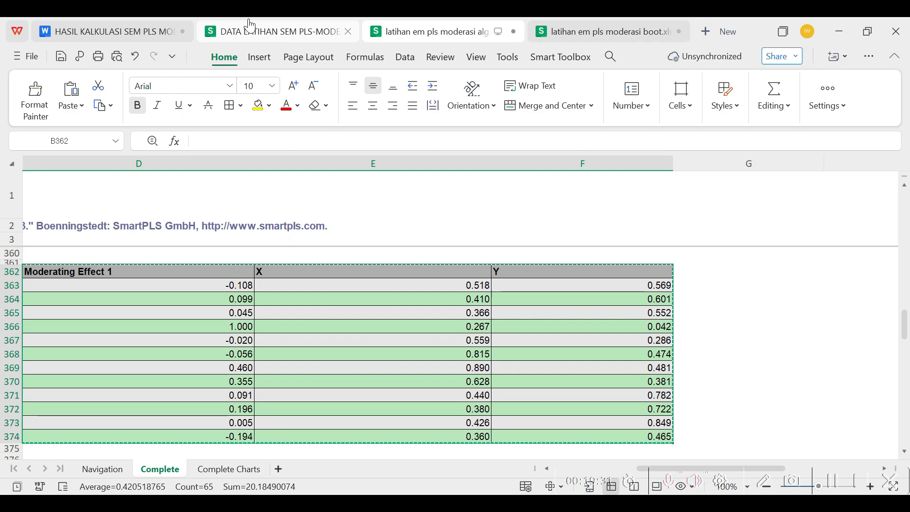
Paste the copied Cross Loadings table as Picture (Bitmap) under the heading Discriminant Validity-Cross Loading in the HASIL KALKULASI SEM PLS document
click(173, 25)
right_click(178, 257)
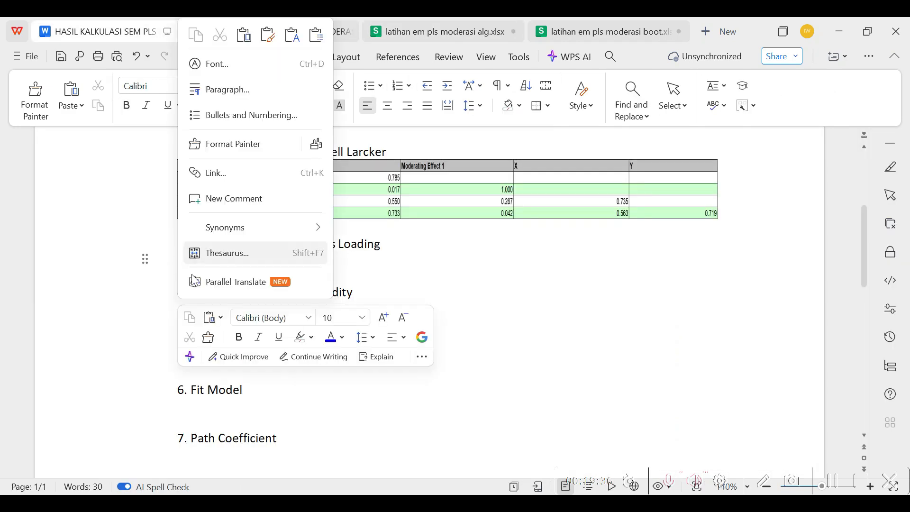
click(316, 34)
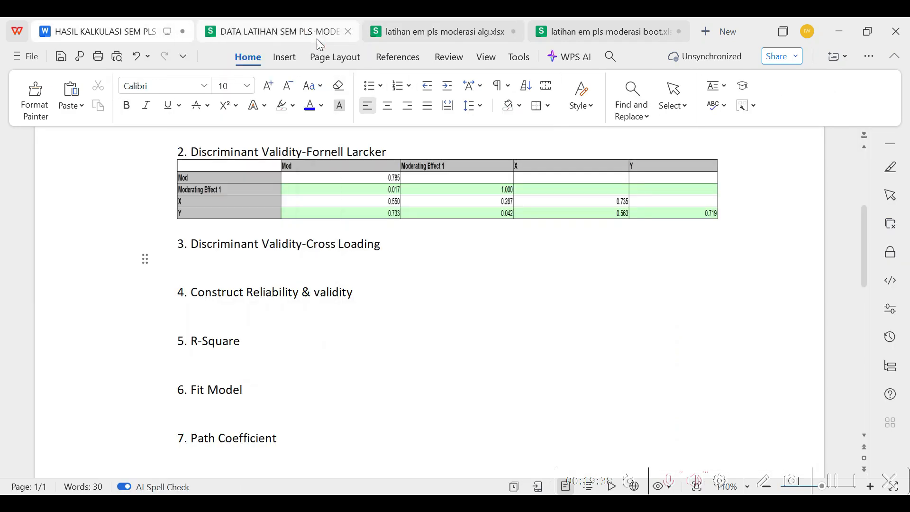
click(500, 257)
click(538, 372)
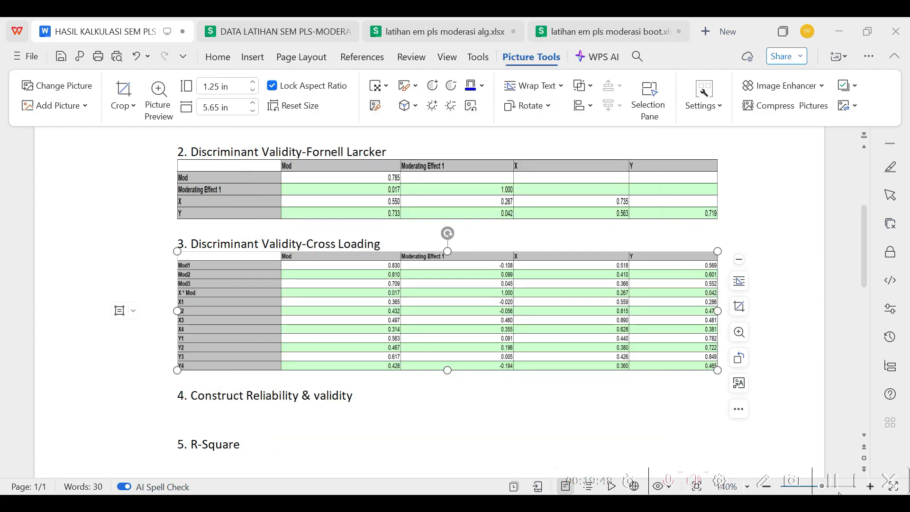
In latihan em pls moderasi alg.xlsx, go to the Construct Reliability and Validity results and copy the table B341:F345
click(441, 34)
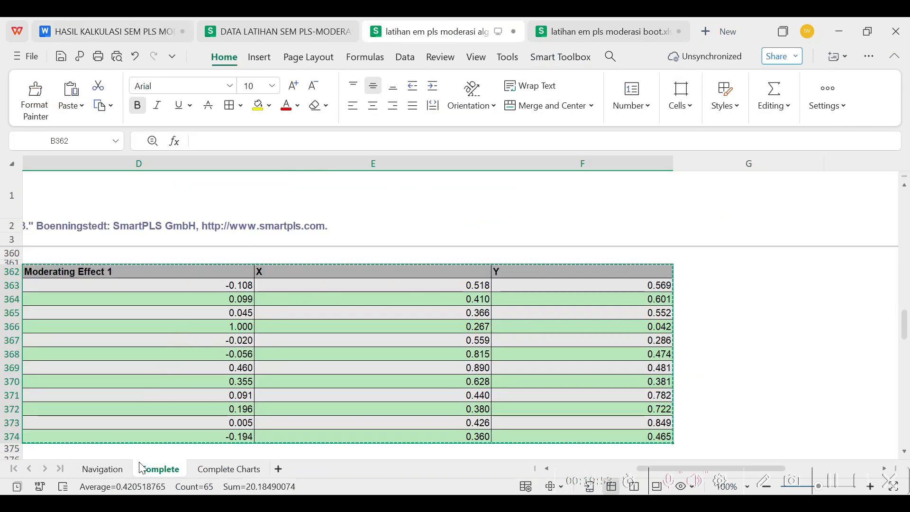
click(103, 469)
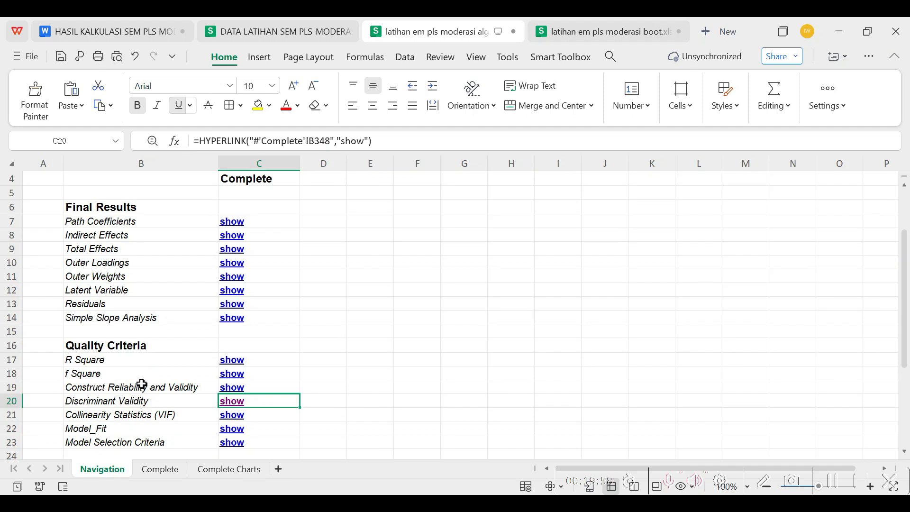
click(236, 388)
click(101, 272)
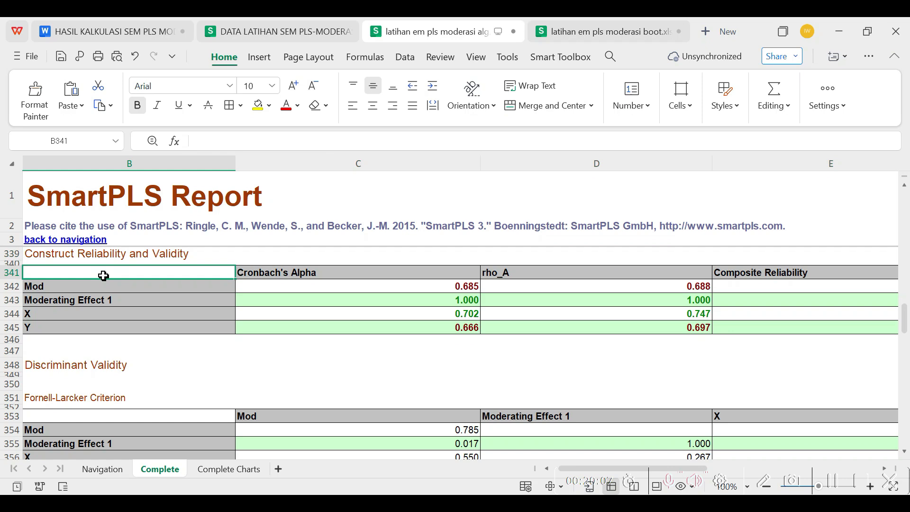
key(ctrl+shift+Right)
key(ctrl+shift+Down)
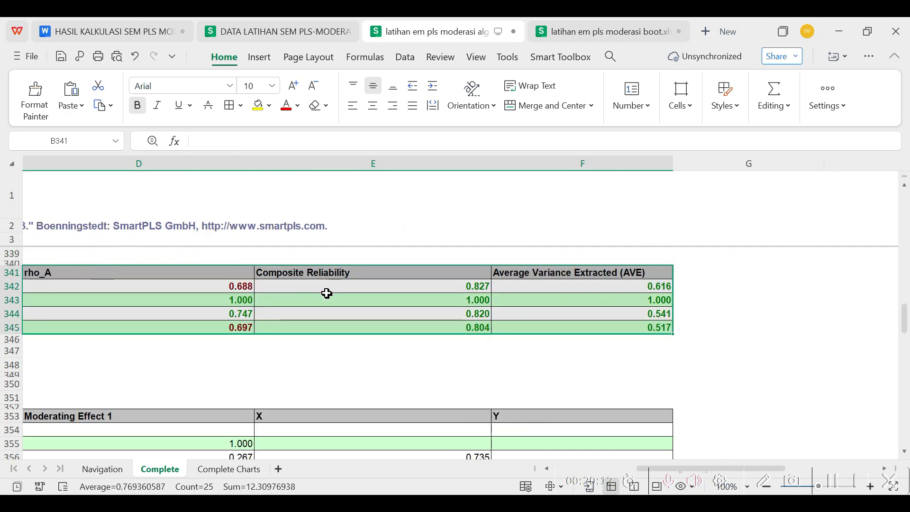
Paste the copied reliability table as Picture (Bitmap) under the heading Construct Reliability & validity in the HASIL KALKULASI SEM PLS document
click(135, 31)
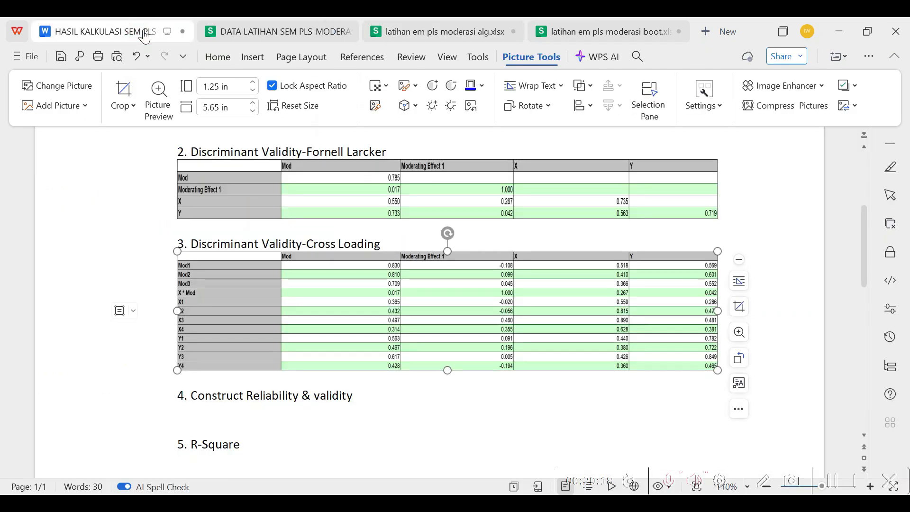
click(189, 414)
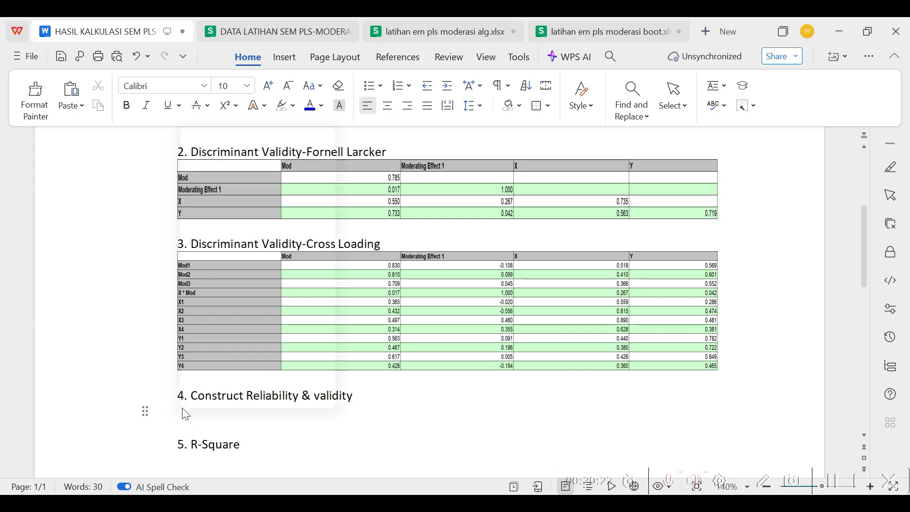
right_click(183, 412)
click(317, 143)
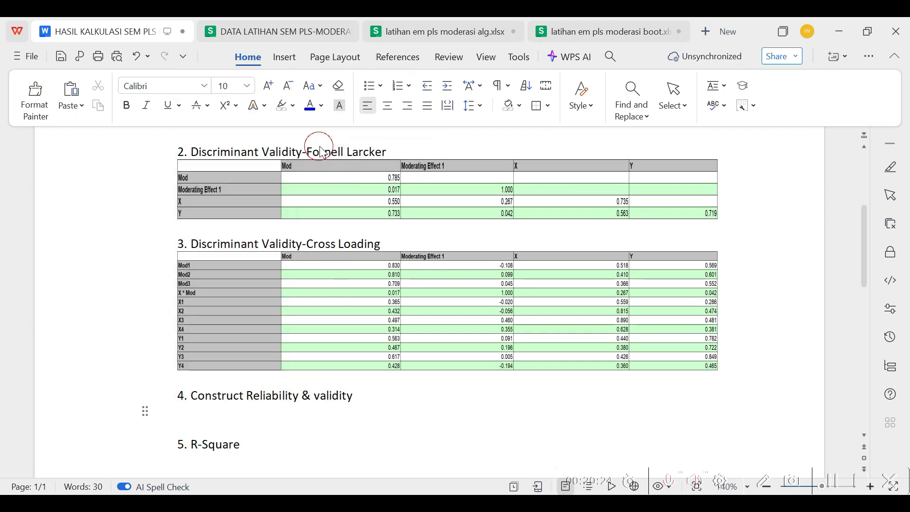
click(503, 260)
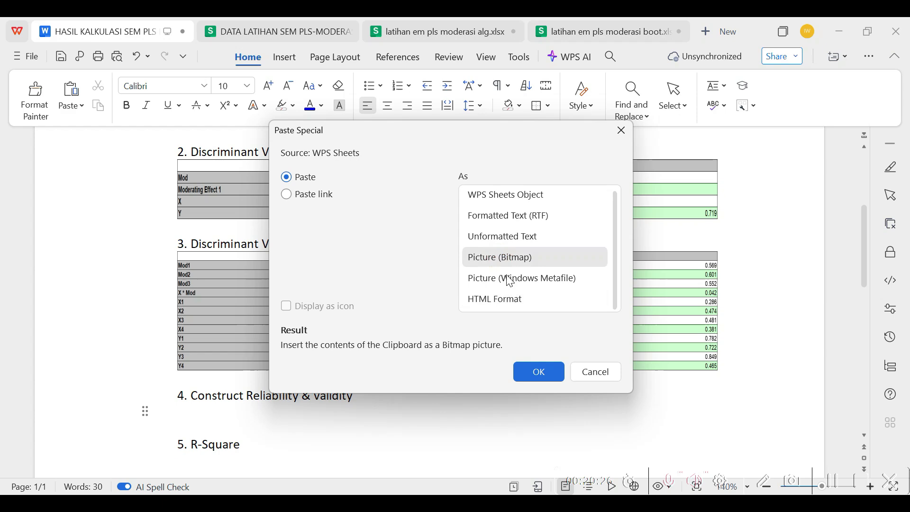
click(539, 372)
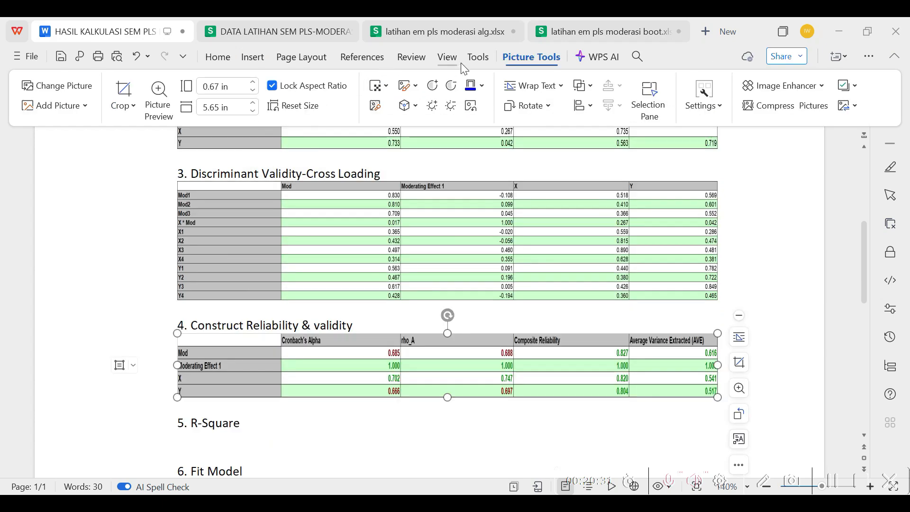
In latihan em pls moderasi alg.xlsx, go to the R Square results and copy the table B326:D327
click(471, 38)
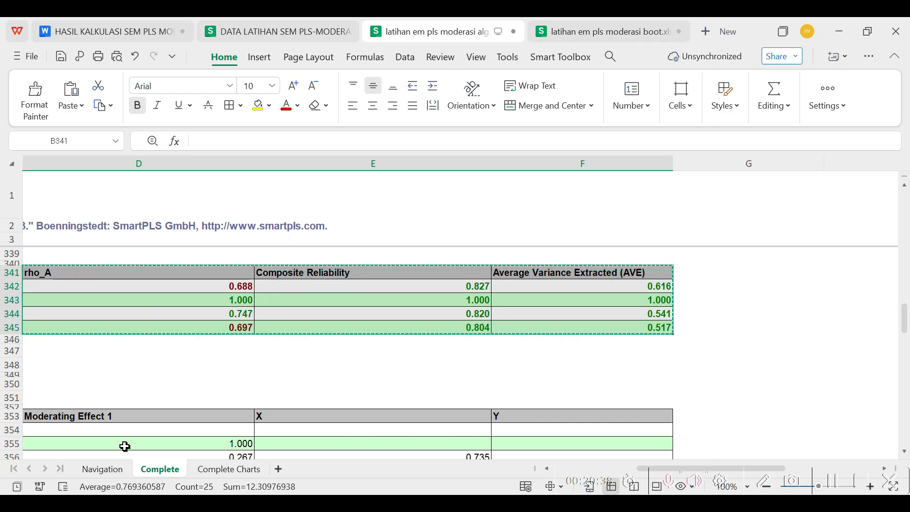
click(110, 471)
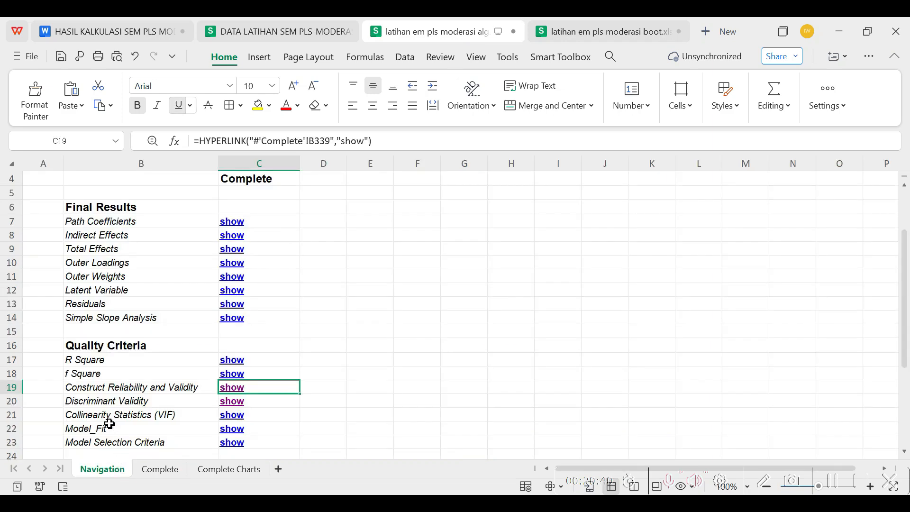
click(226, 361)
click(36, 275)
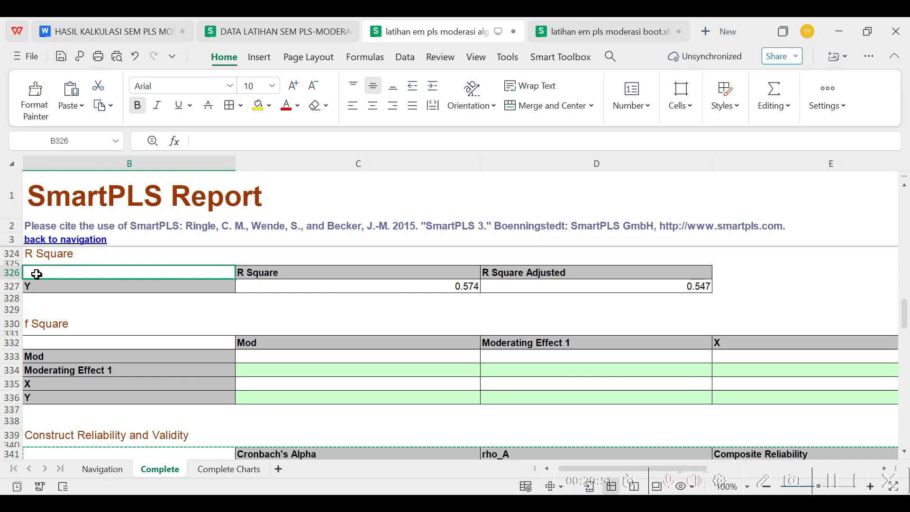
drag(36, 275, 592, 286)
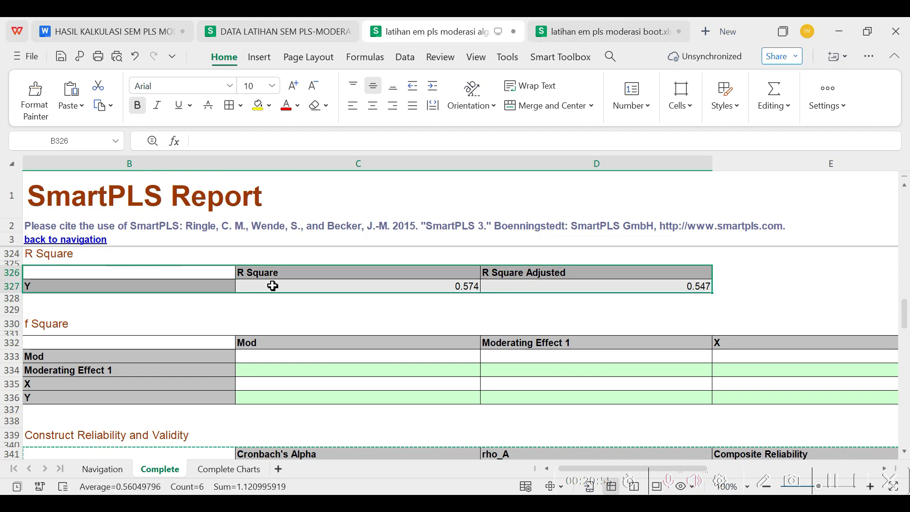
right_click(295, 277)
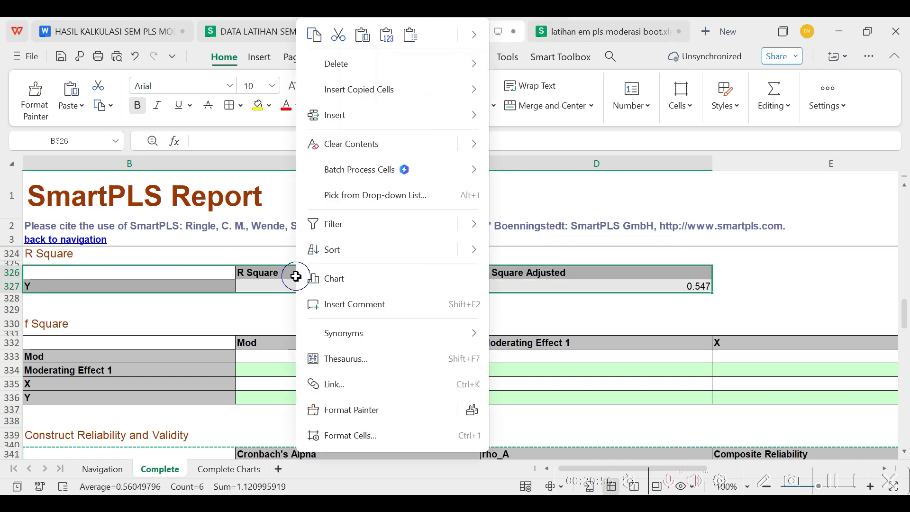
click(314, 35)
Paste the copied R Square table as Picture (Bitmap) under the heading R-Square in the HASIL KALKULASI SEM PLS document
click(120, 39)
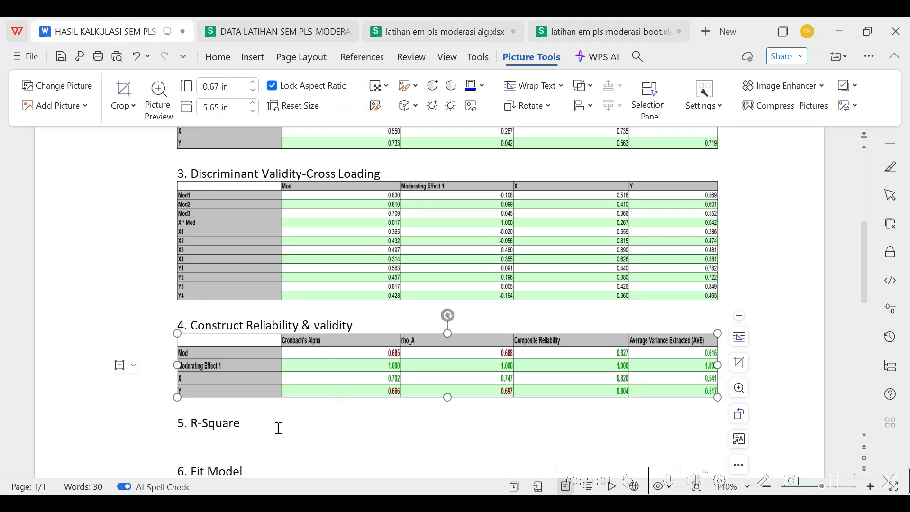
click(195, 441)
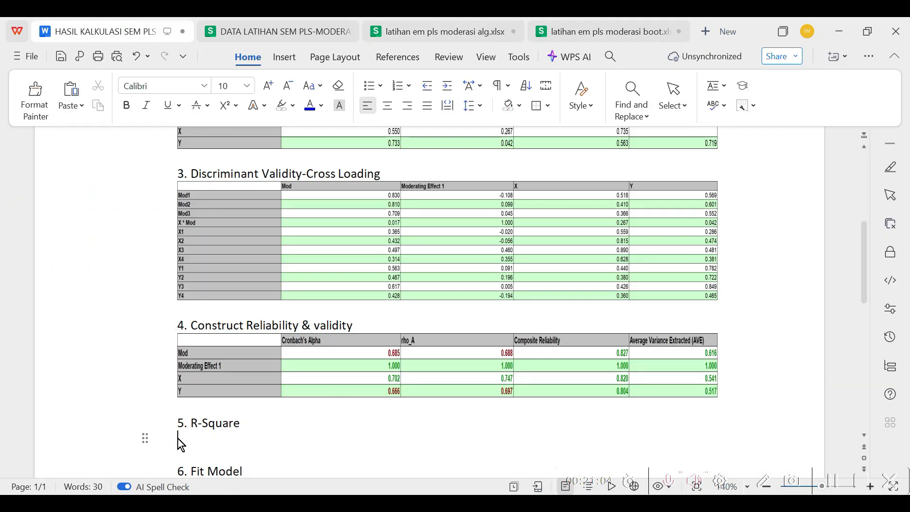
right_click(178, 439)
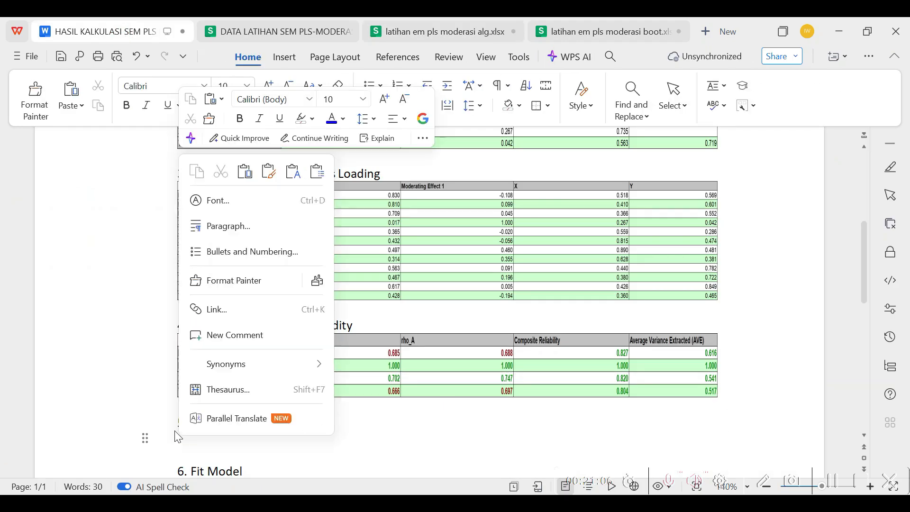
click(316, 170)
click(516, 262)
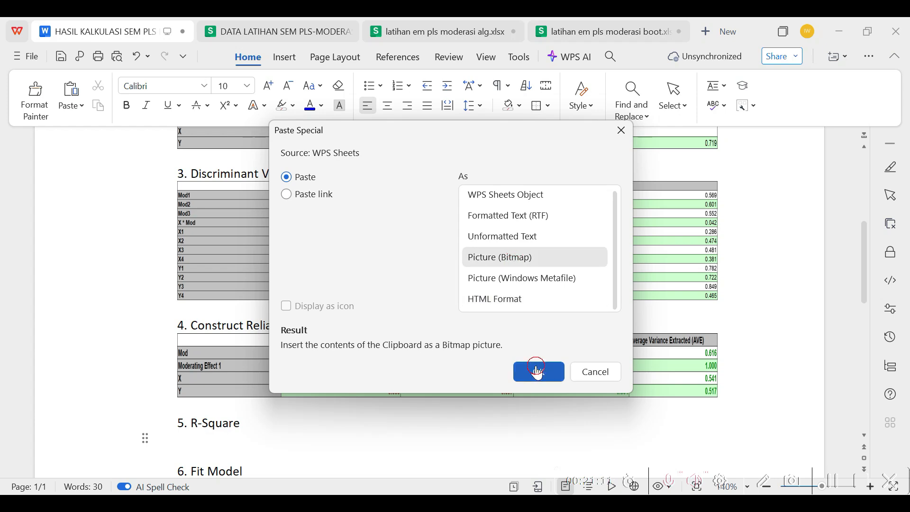
click(534, 369)
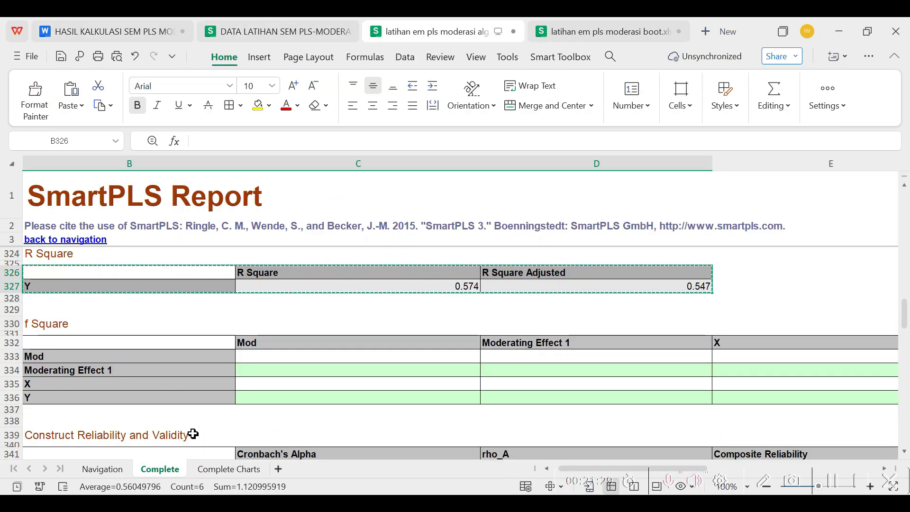
In latihan em pls moderasi alg.xlsx, go to the Model_Fit results and copy the Fit Summary table, B420:D425
click(102, 469)
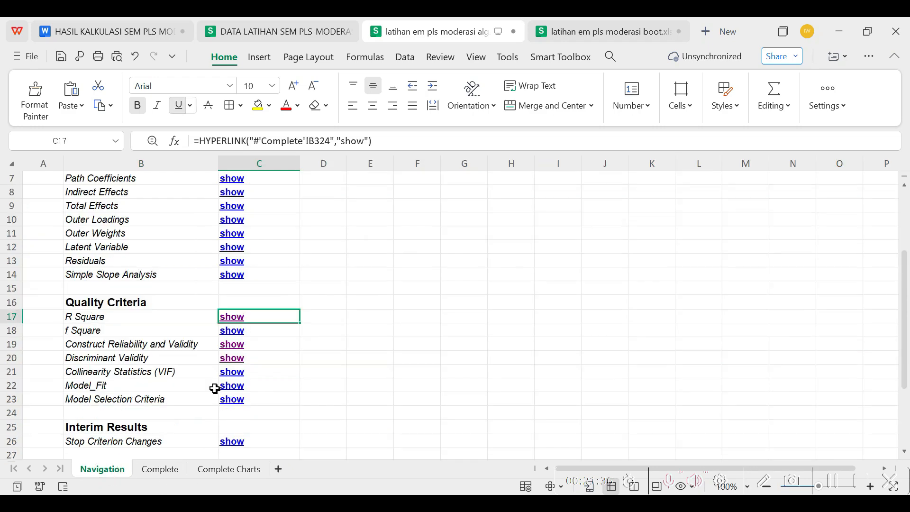
click(232, 389)
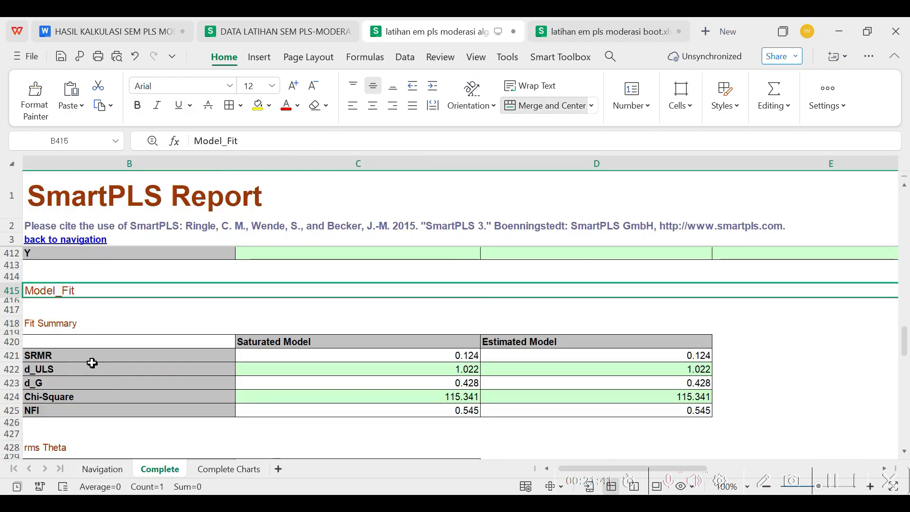
click(42, 341)
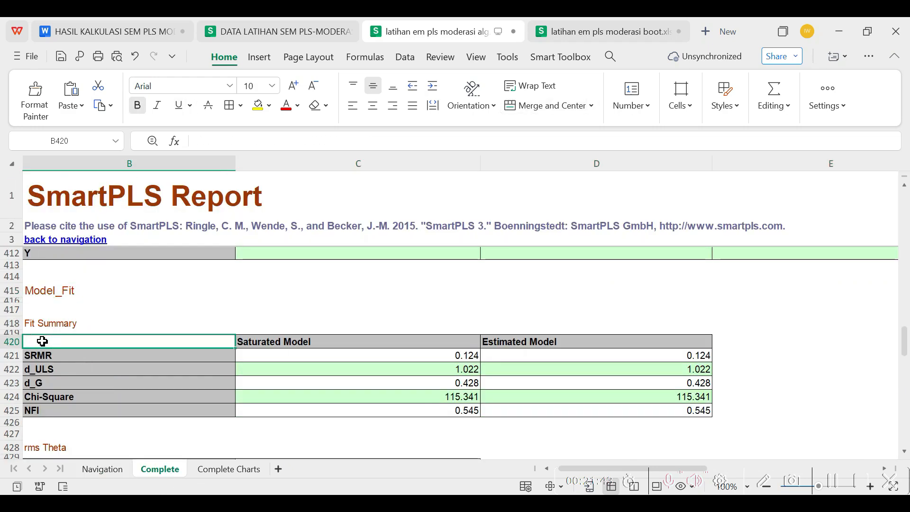
drag(43, 341, 474, 410)
right_click(130, 354)
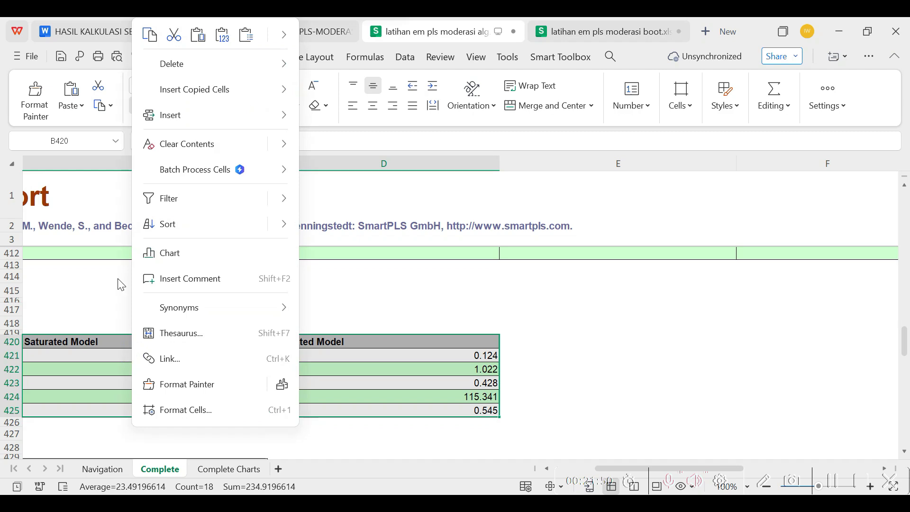
click(150, 35)
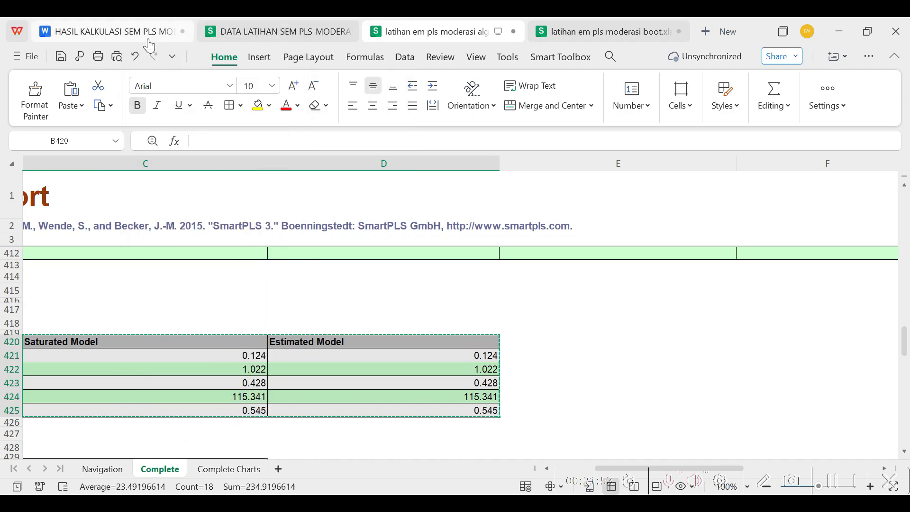
Paste the copied Fit Summary table as Picture (Bitmap) under the heading Fit Model in the HASIL KALKULASI SEM PLS document
click(146, 31)
click(180, 386)
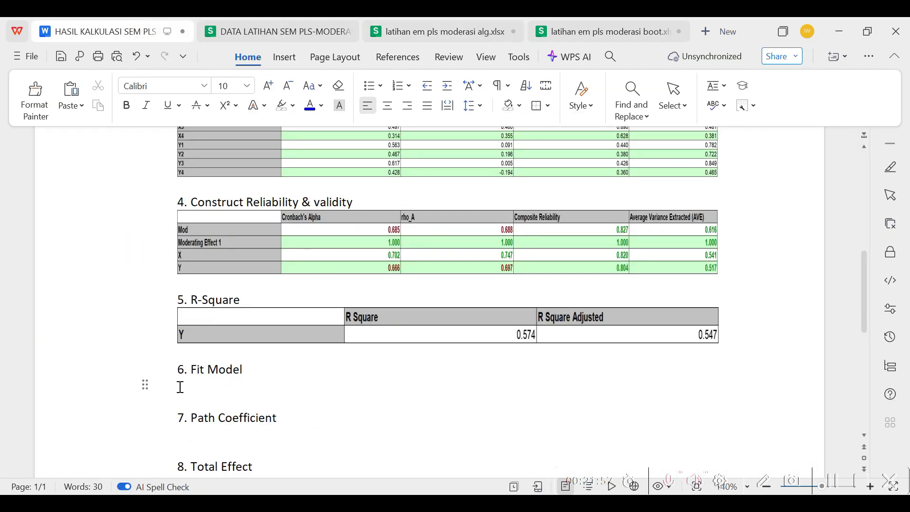
right_click(180, 386)
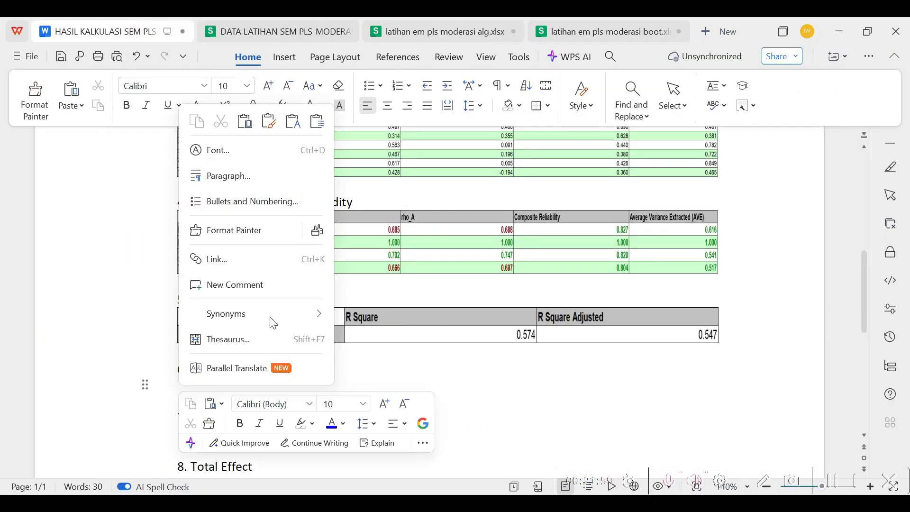
click(317, 122)
click(503, 260)
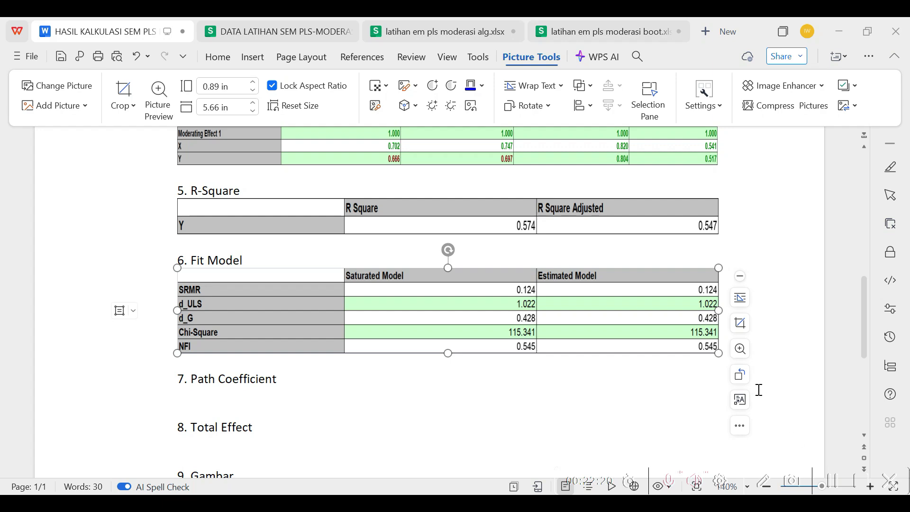
In latihan em pls moderasi boot.xlsx, go to the Outer Loadings results and copy the Mean, STDEV, T-Values, P-Values table, B2131:G2143
click(610, 38)
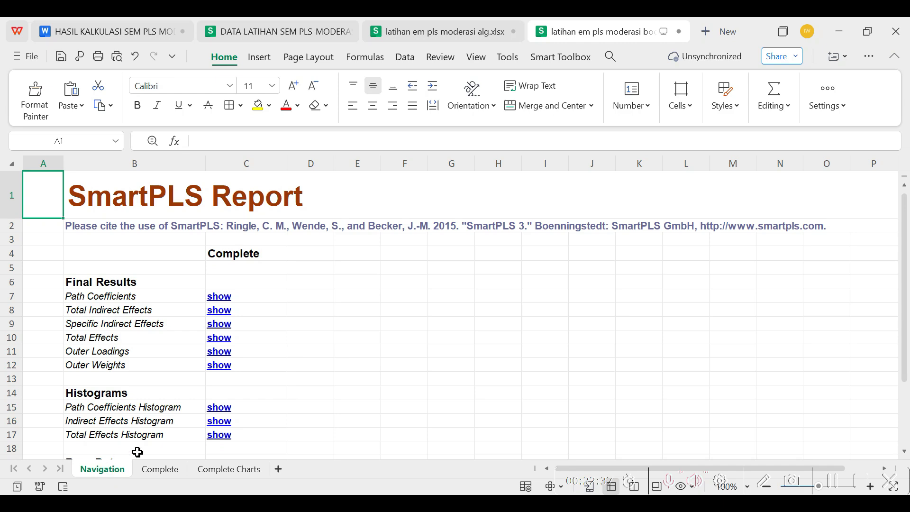
scroll(236, 379, down, 2)
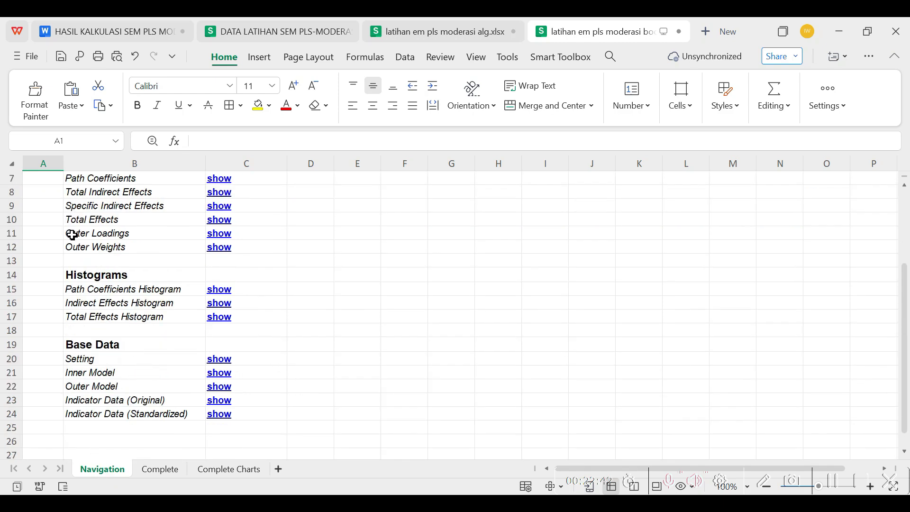
click(221, 237)
scroll(197, 242, down, 4)
click(59, 331)
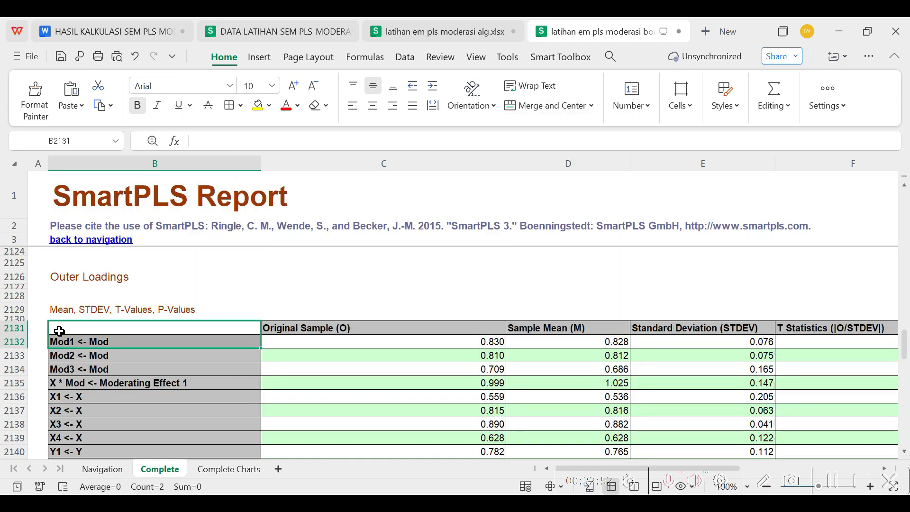
key(shift+Down)
key(shift+Down)
key(shift+Down)
key(shift+Down)
key(shift+Down)
key(shift+Down)
key(shift+Down)
key(shift+Down)
key(shift+Down)
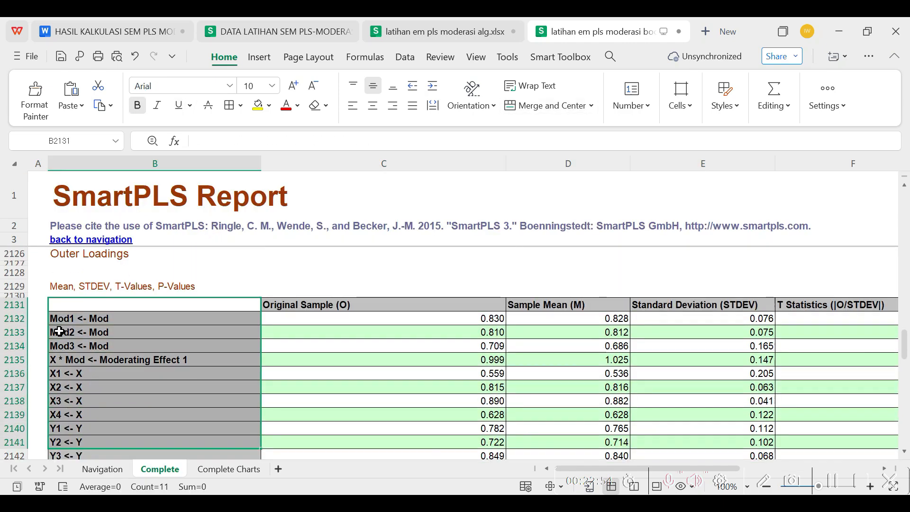
key(shift+Down)
key(shift+Down)
key(shift+Right)
key(shift+Right)
key(shift+Right)
key(shift+Right)
key(shift+Right)
right_click(465, 425)
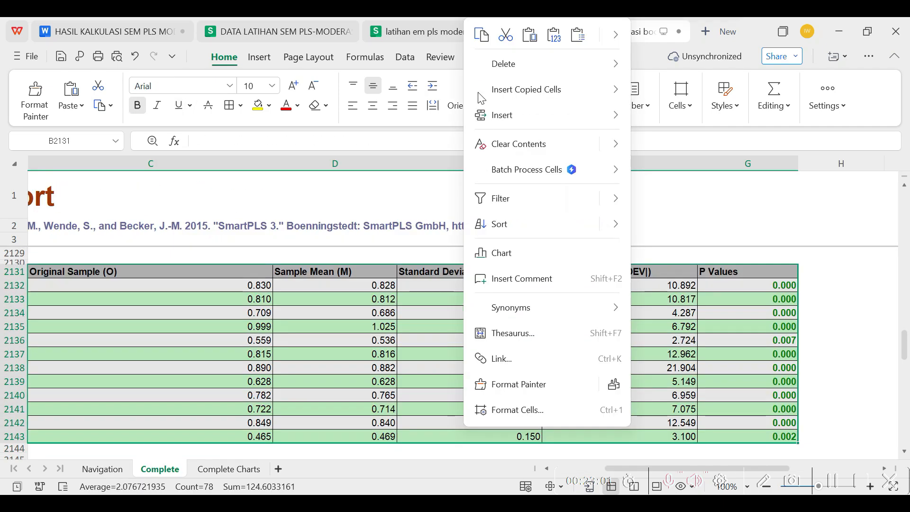
click(480, 38)
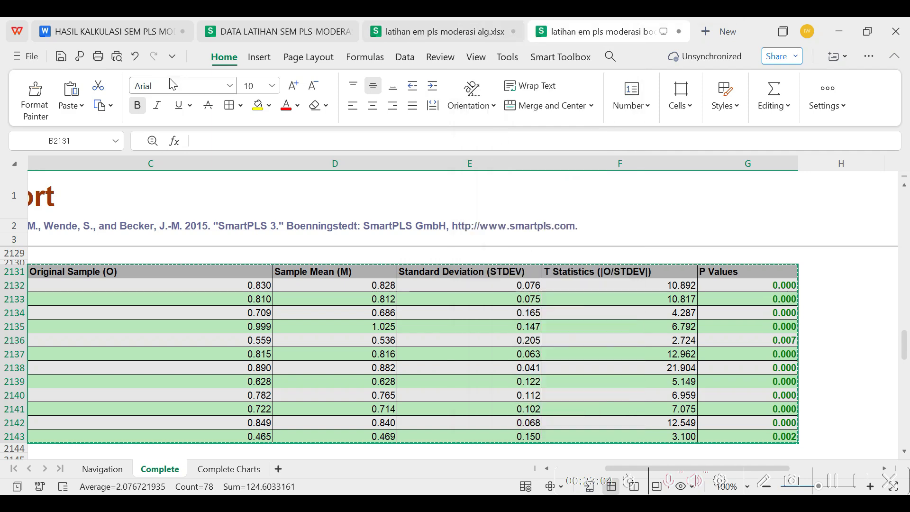
Paste the copied outer loadings table as Picture (Bitmap) under the heading Outer Loading in the HASIL KALKULASI SEM PLS document
click(163, 31)
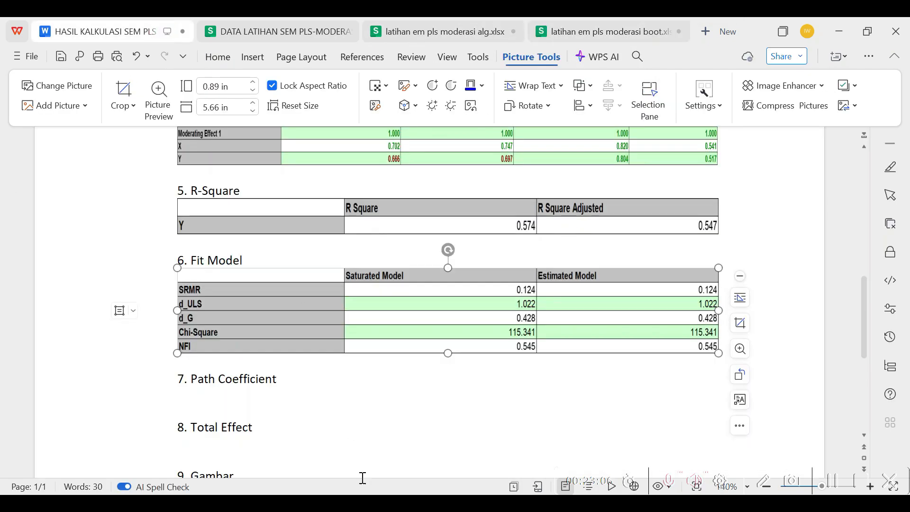
scroll(279, 384, up, 10)
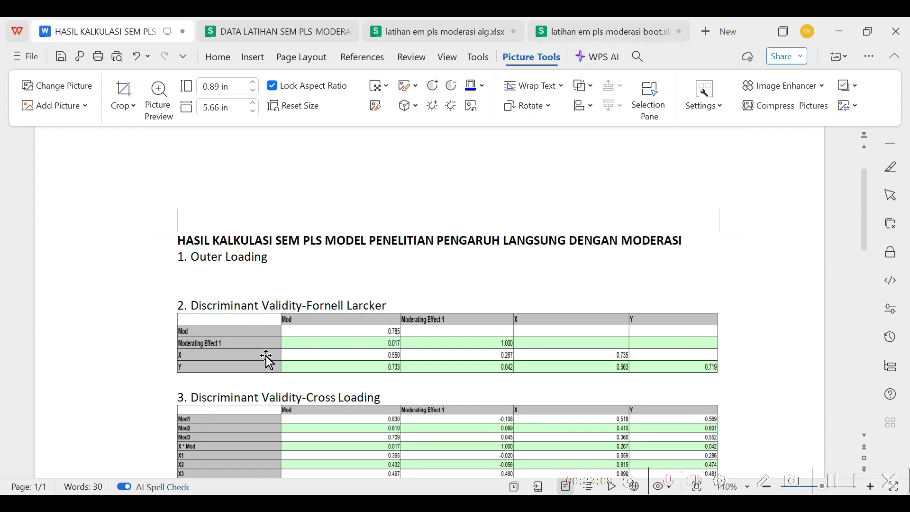
click(183, 274)
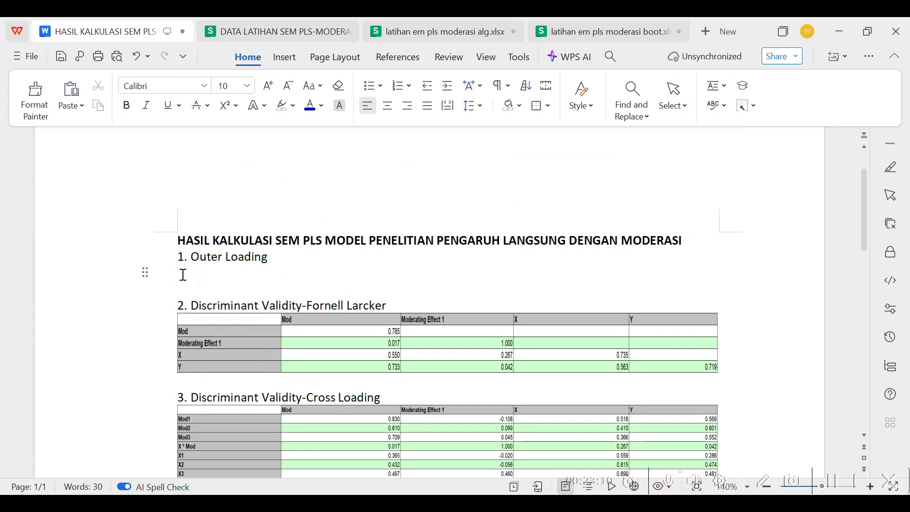
right_click(184, 279)
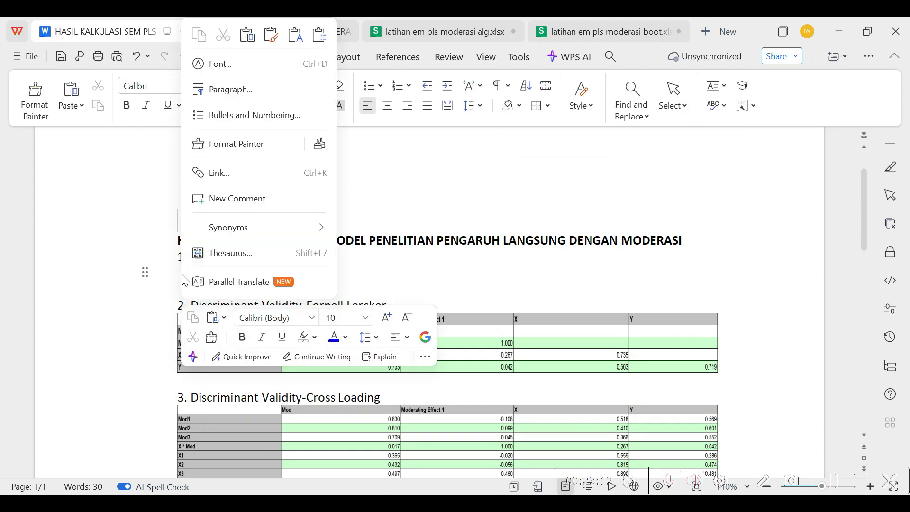
click(324, 43)
click(502, 260)
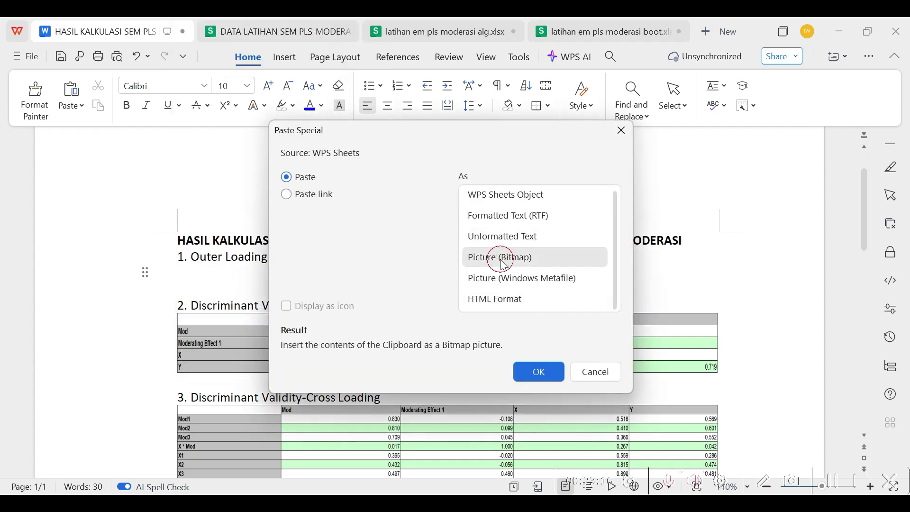
click(538, 372)
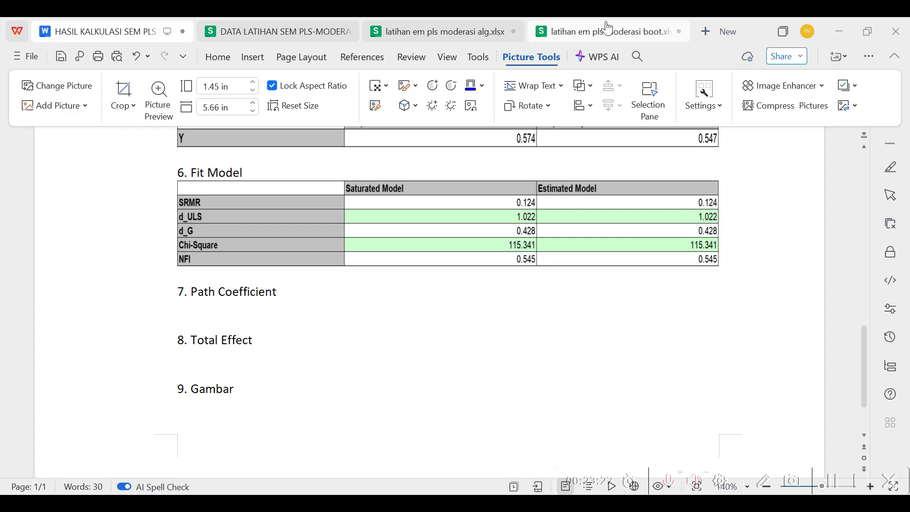
In latihan em pls moderasi boot.xlsx, go to the Path Coefficients results and copy the Mean, STDEV, T-Values, P-Values table, B13:G16
click(617, 37)
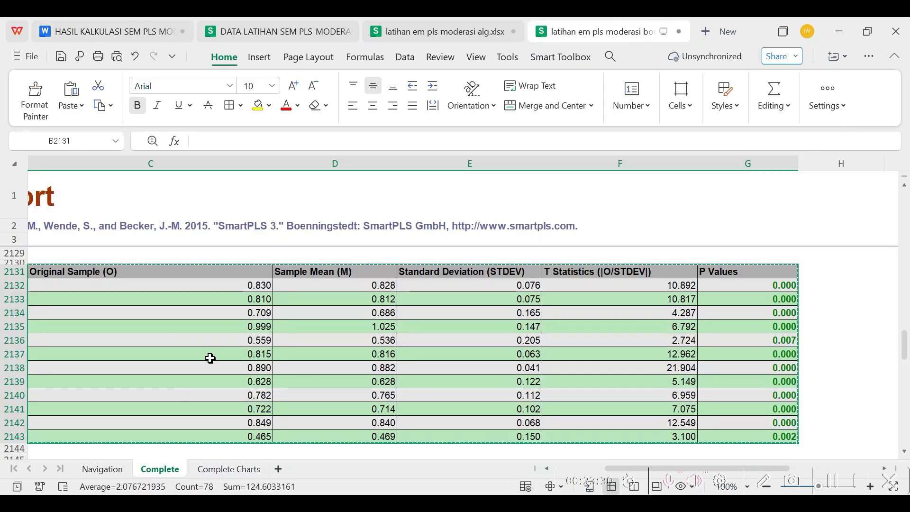
click(102, 470)
scroll(219, 226, up, 1)
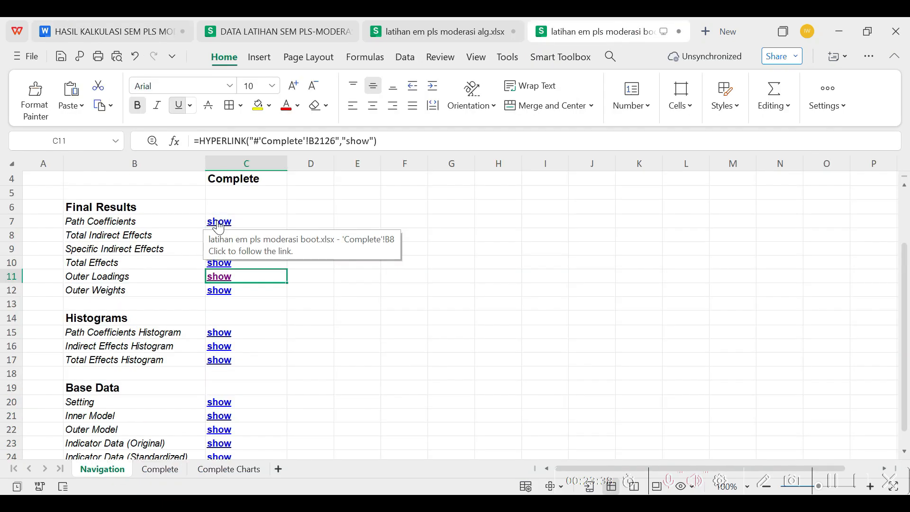
click(218, 223)
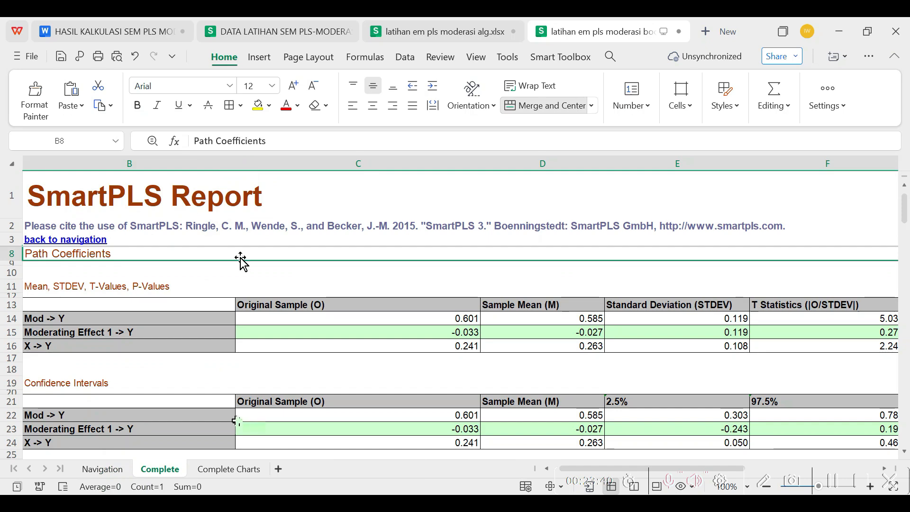
click(53, 311)
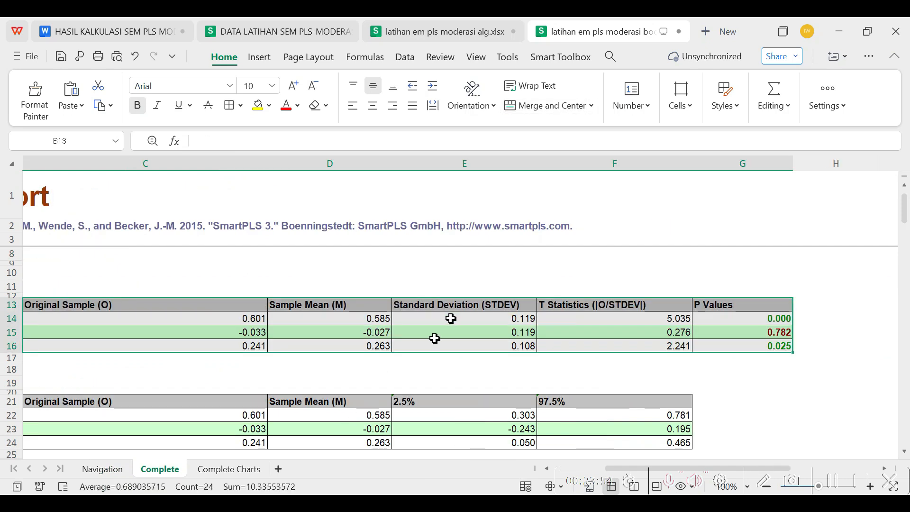
right_click(451, 317)
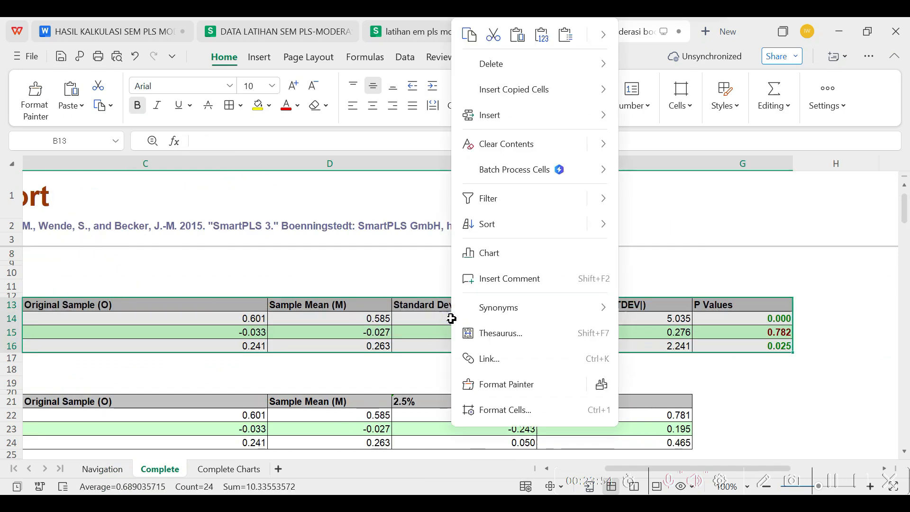
click(467, 35)
Paste the copied path coefficients table as Picture (Bitmap) under the heading Path Coefficient in the HASIL KALKULASI SEM PLS document
click(129, 31)
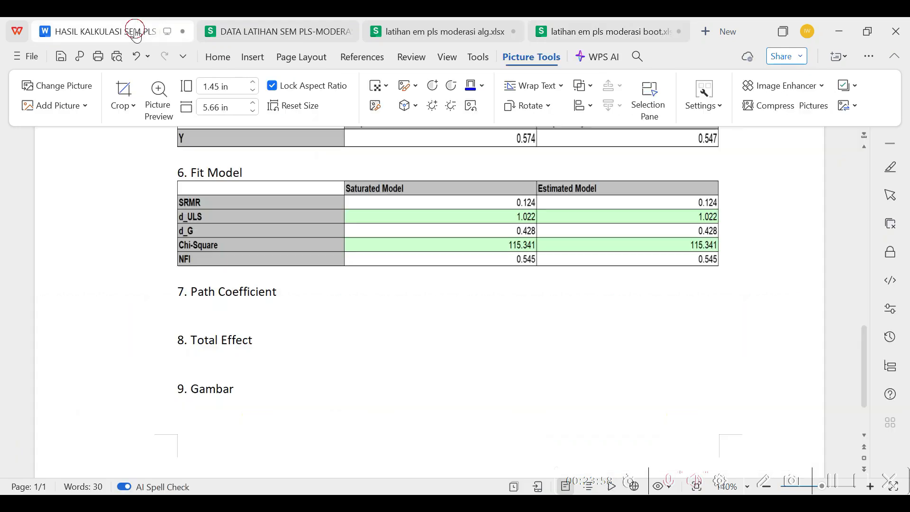
click(176, 306)
right_click(176, 305)
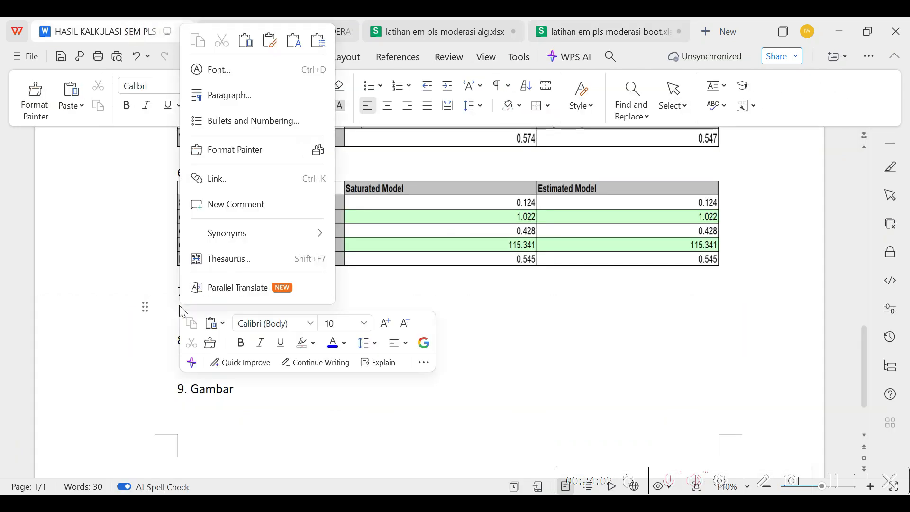
click(317, 41)
click(501, 257)
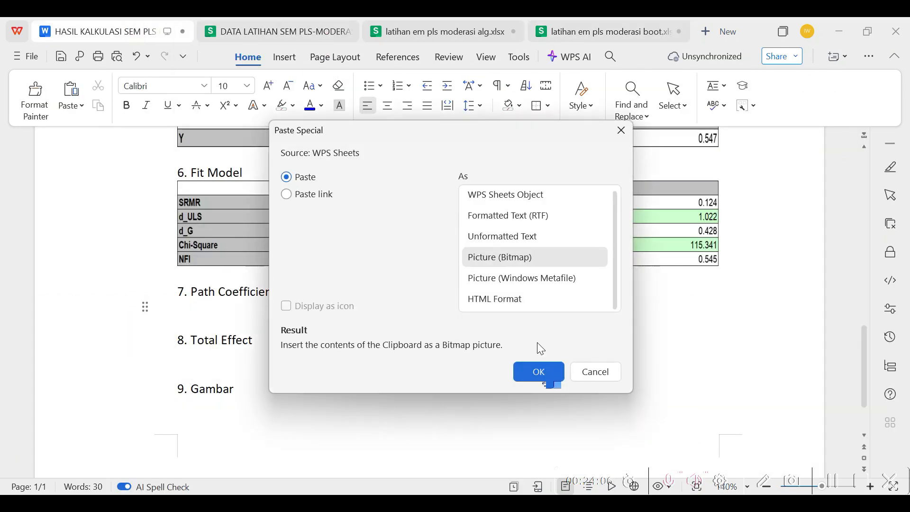
click(538, 372)
In latihan em pls moderasi boot.xlsx, go to the Total Effects results and copy the Mean, STDEV, T-Values, P-Values table, B1599:G1602
click(601, 31)
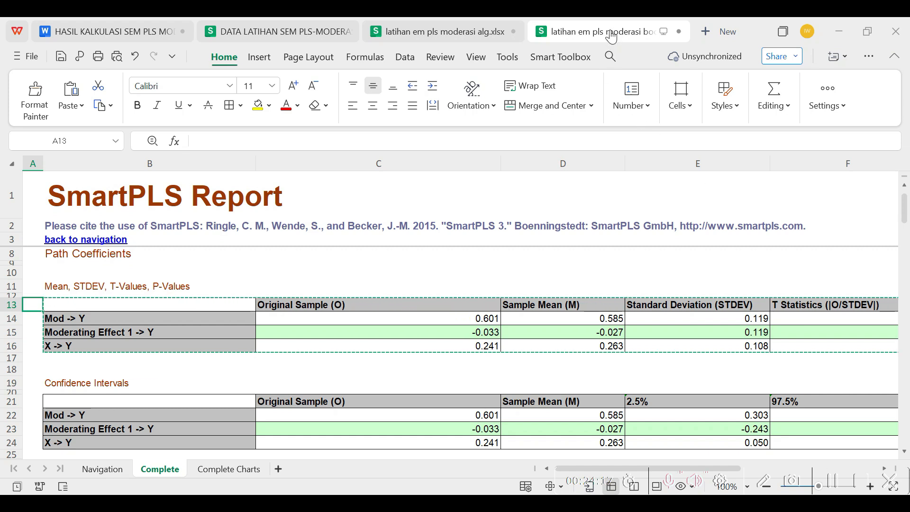
key(Escape)
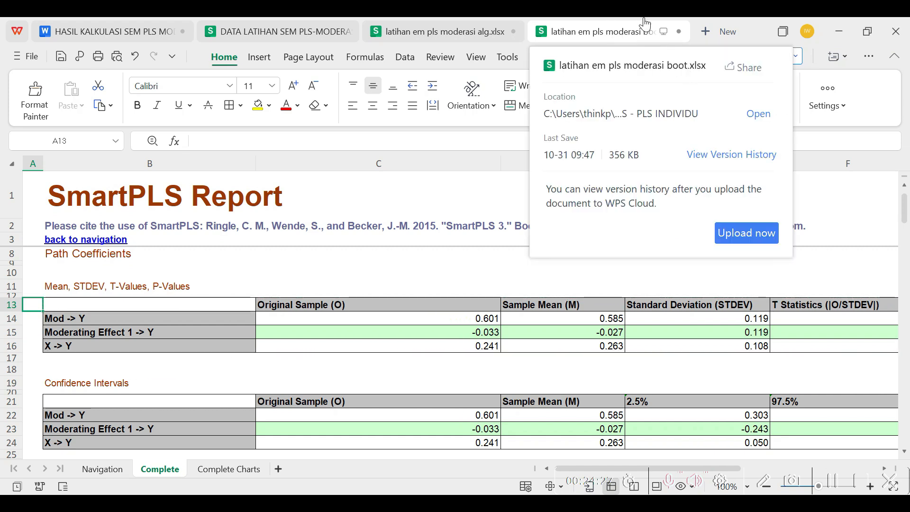
click(100, 469)
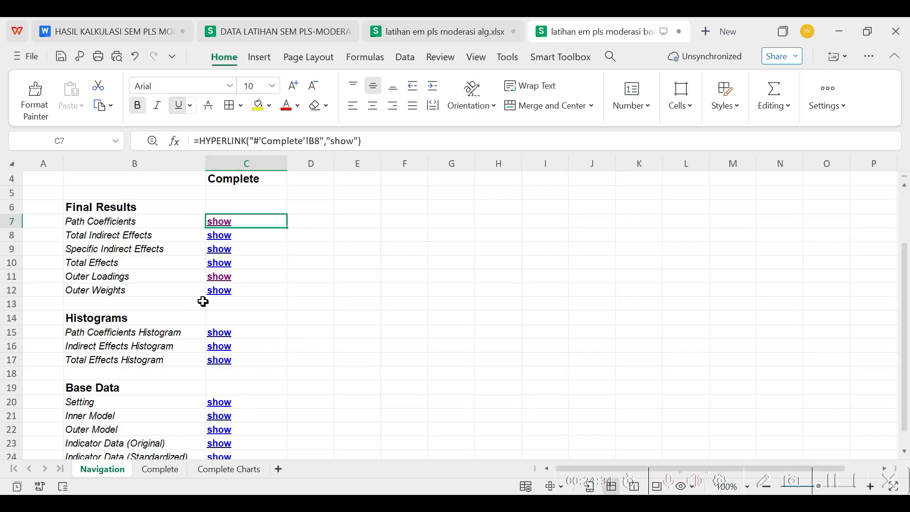
click(83, 260)
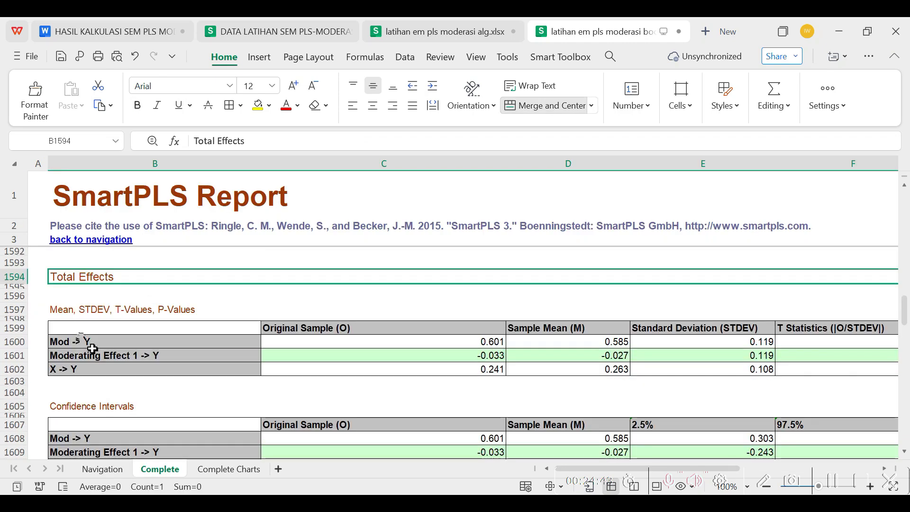
click(77, 329)
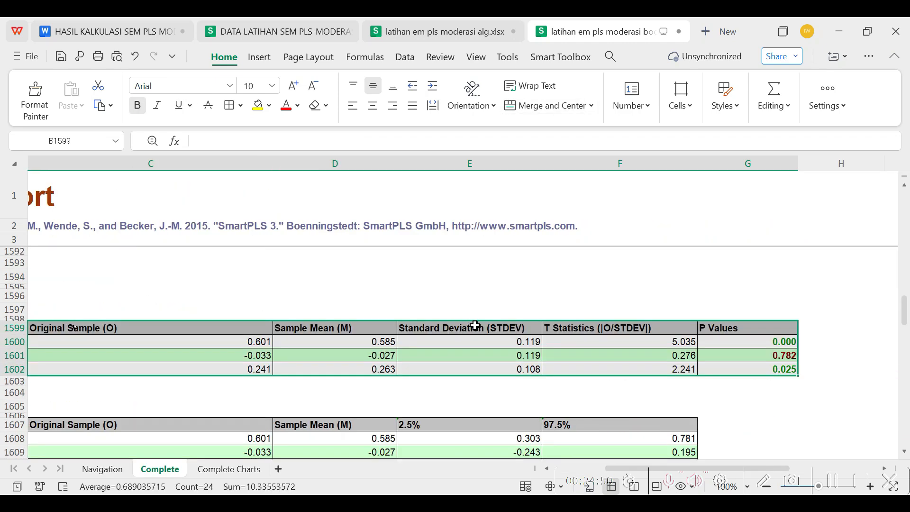
right_click(474, 326)
click(493, 32)
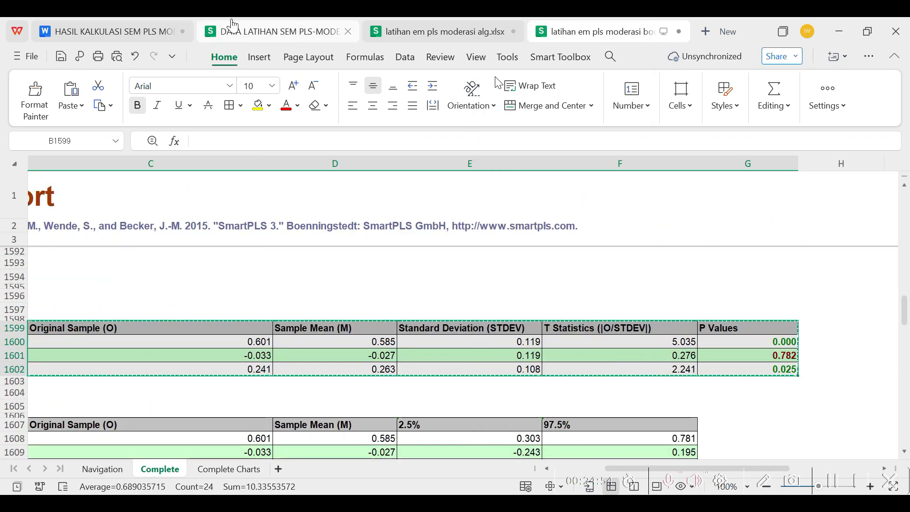
Paste the copied total effects table as Picture (Bitmap) under the heading Total Effect in the HASIL KALKULASI SEM PLS document
click(150, 35)
click(183, 400)
right_click(181, 404)
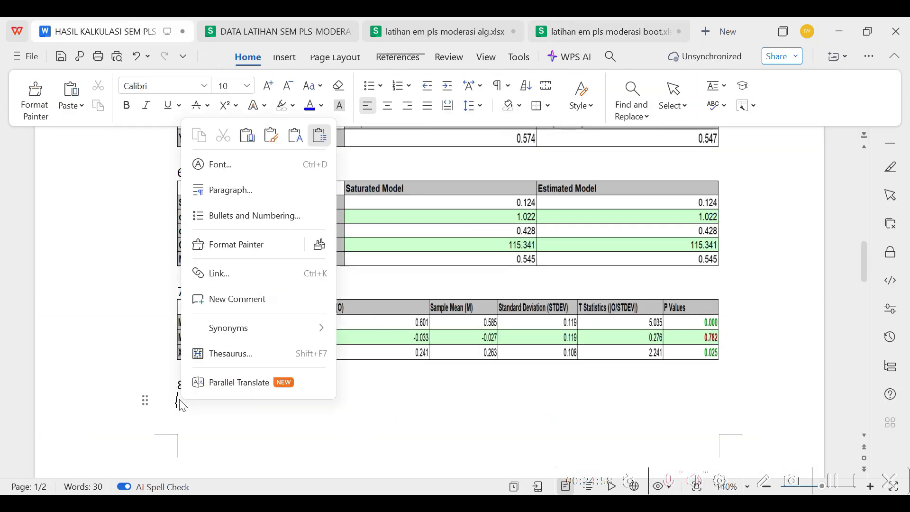
click(320, 136)
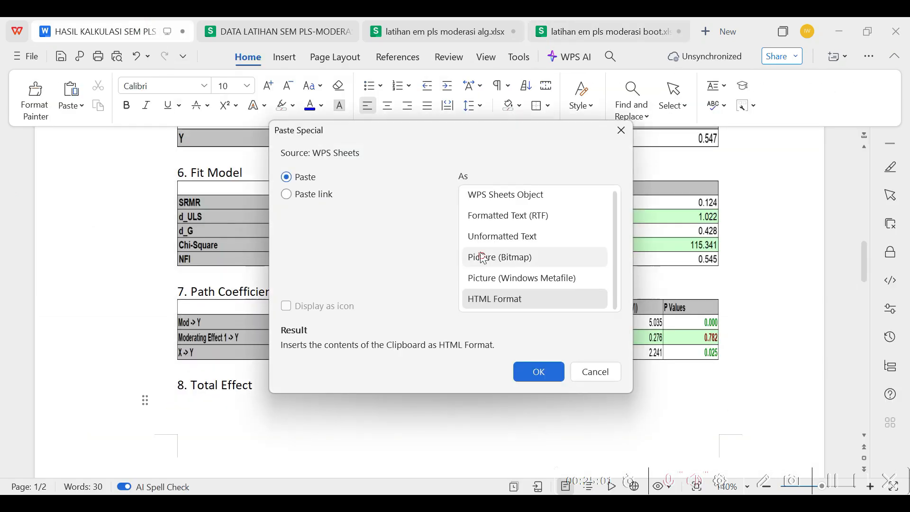
click(483, 258)
click(539, 372)
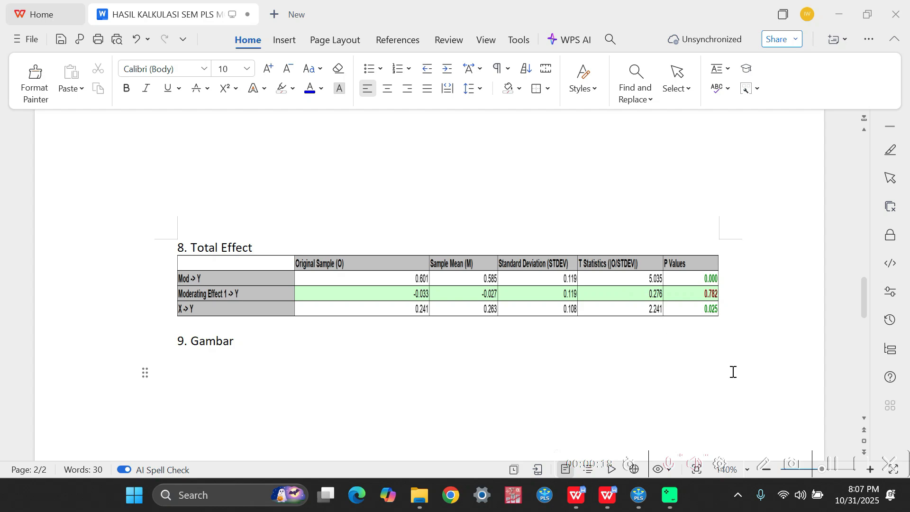
Switch to SmartPLS and set the inner model display of Bootstrapping (Run No. 2) to Path Coefficients and P-Values
mouse_move(638, 495)
click(640, 441)
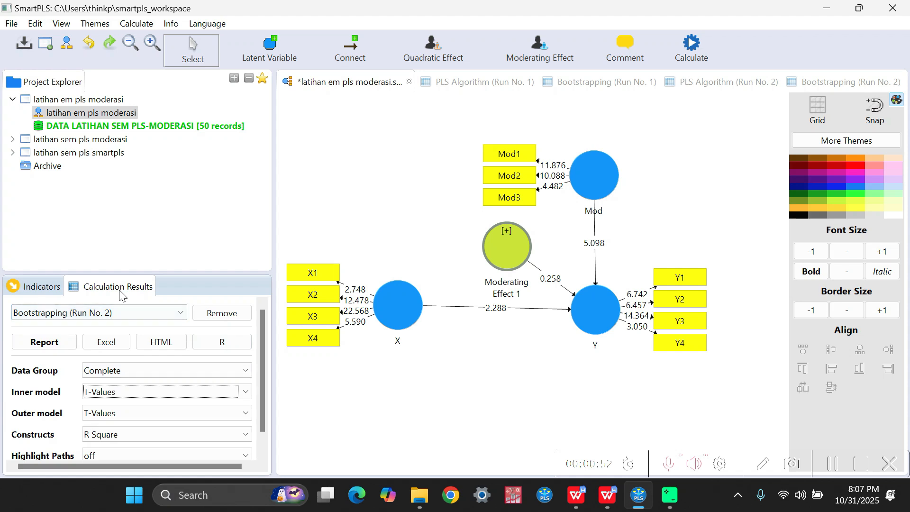
click(245, 396)
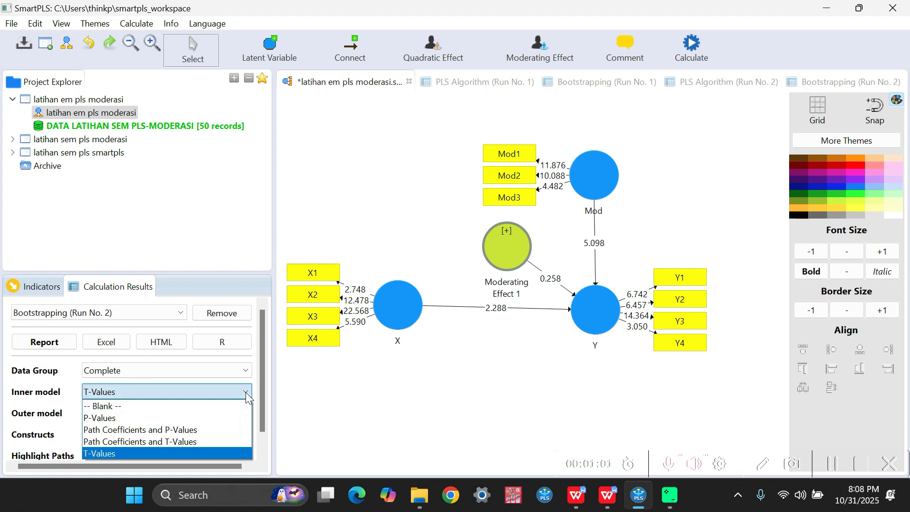
click(147, 430)
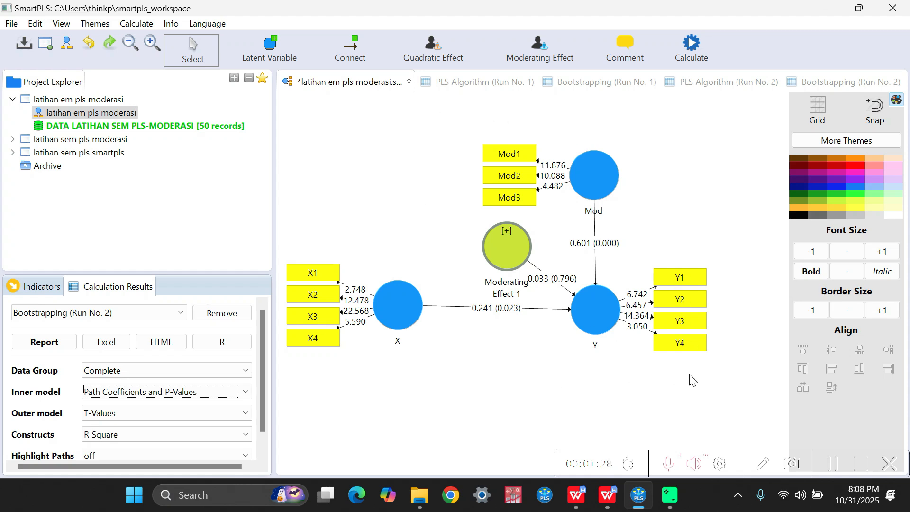
Capture the whole SmartPLS path model diagram with the Lightshot screenshot tool and copy the selected area as an image
click(738, 497)
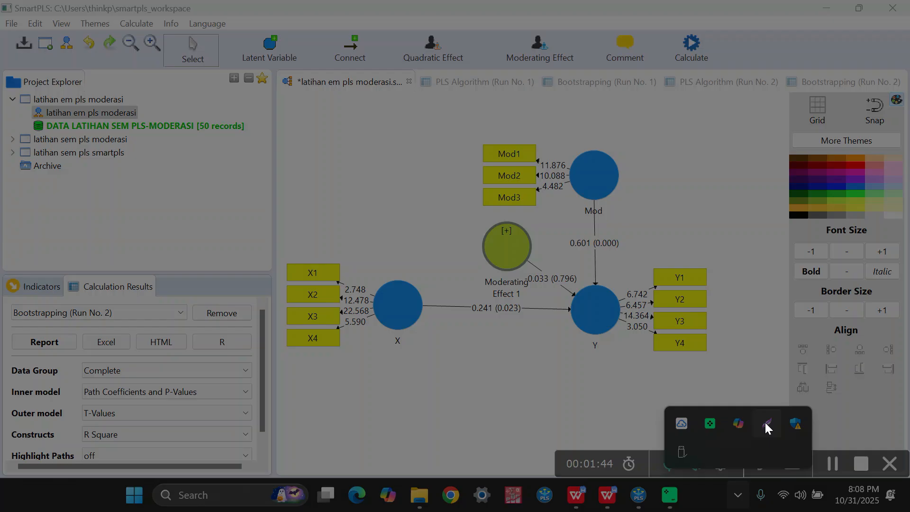
click(766, 423)
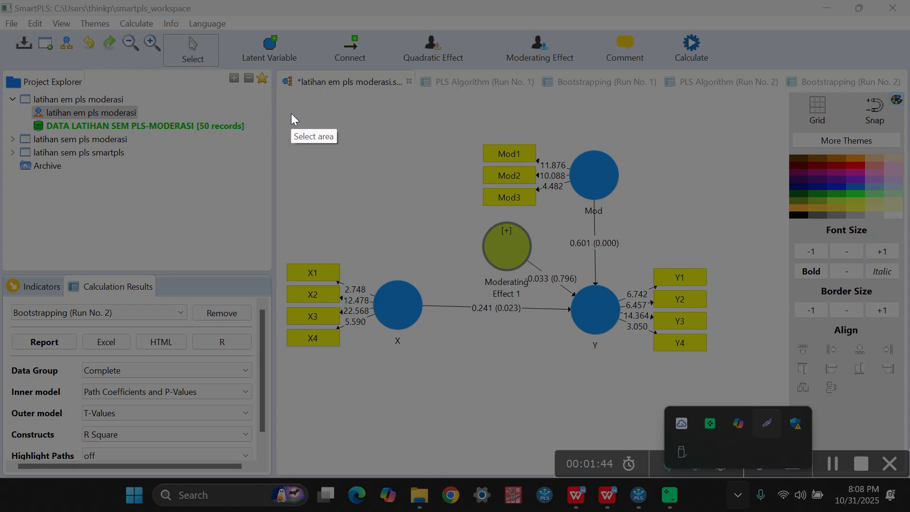
click(282, 103)
mouse_move(283, 102)
mouse_down()
mouse_move(352, 298)
mouse_move(471, 347)
mouse_move(715, 365)
mouse_move(712, 354)
mouse_up()
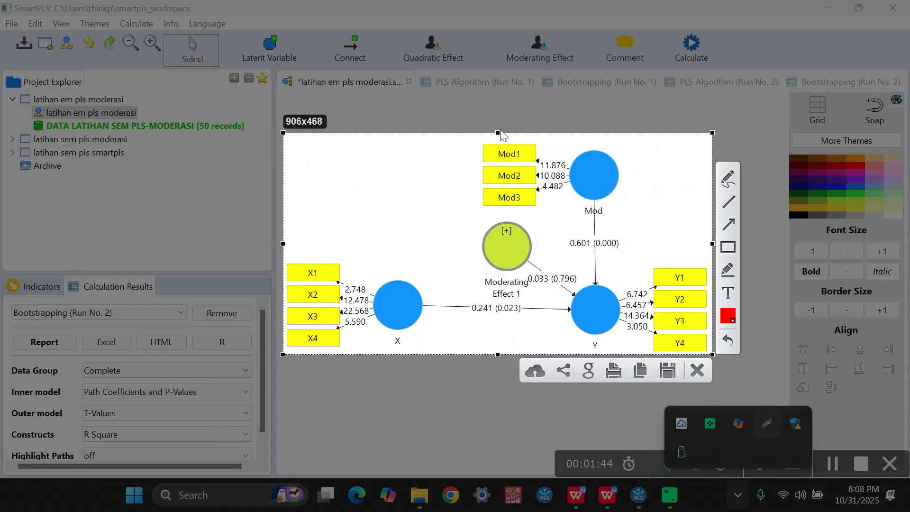
right_click(483, 228)
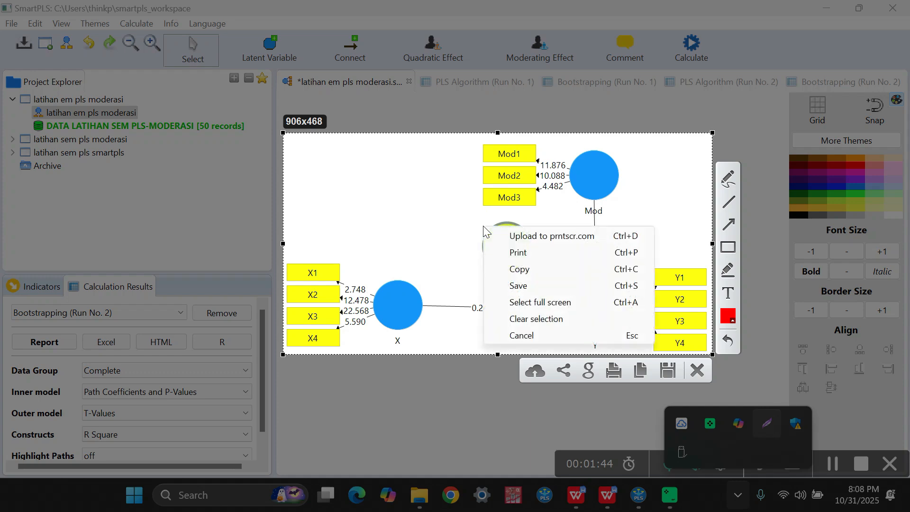
click(519, 269)
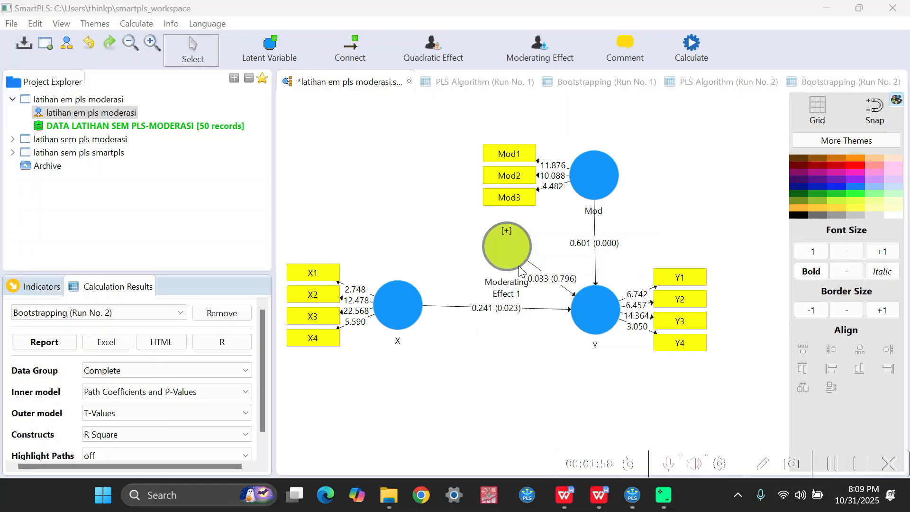
Switch to the HASIL KALKULASI SEM PLS document and paste the copied model picture under the heading Gambar
mouse_move(644, 504)
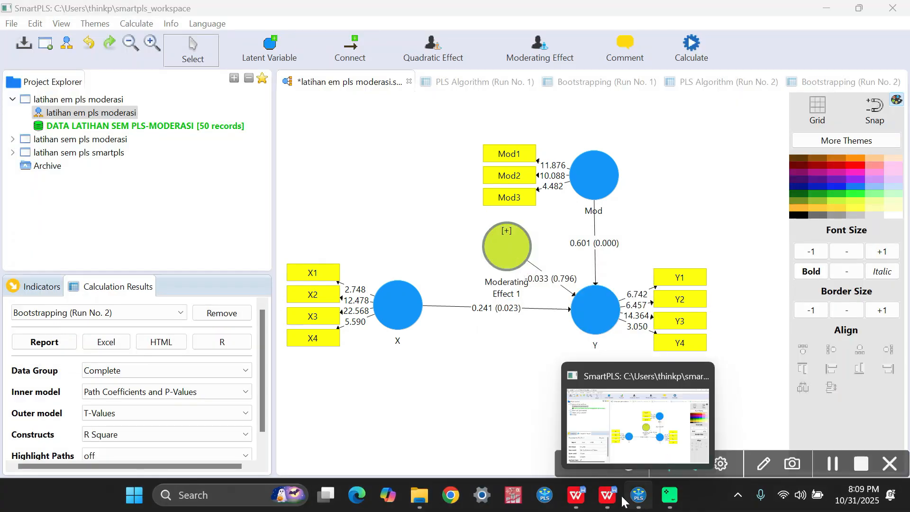
mouse_move(614, 501)
click(576, 457)
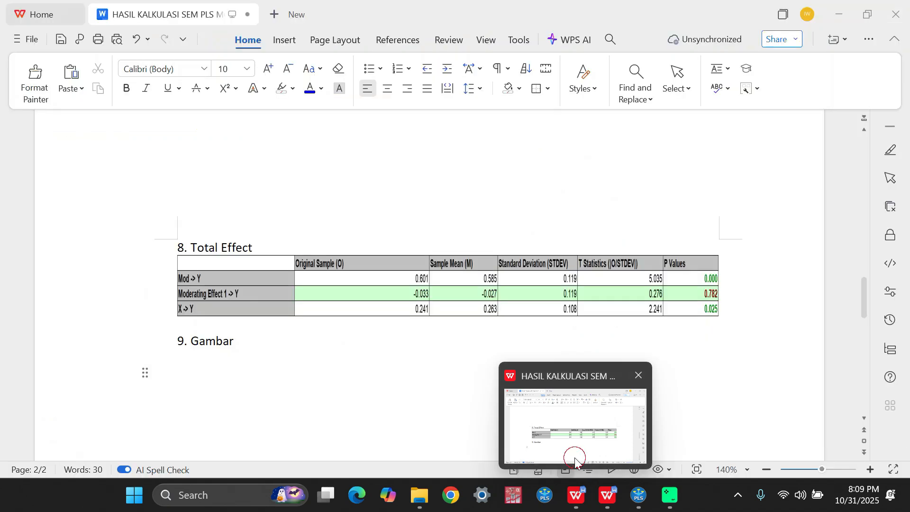
right_click(180, 375)
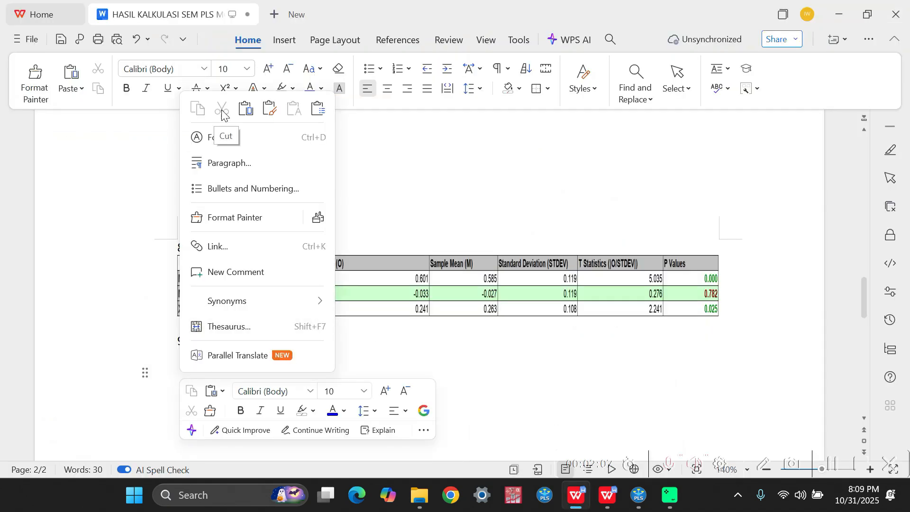
click(245, 108)
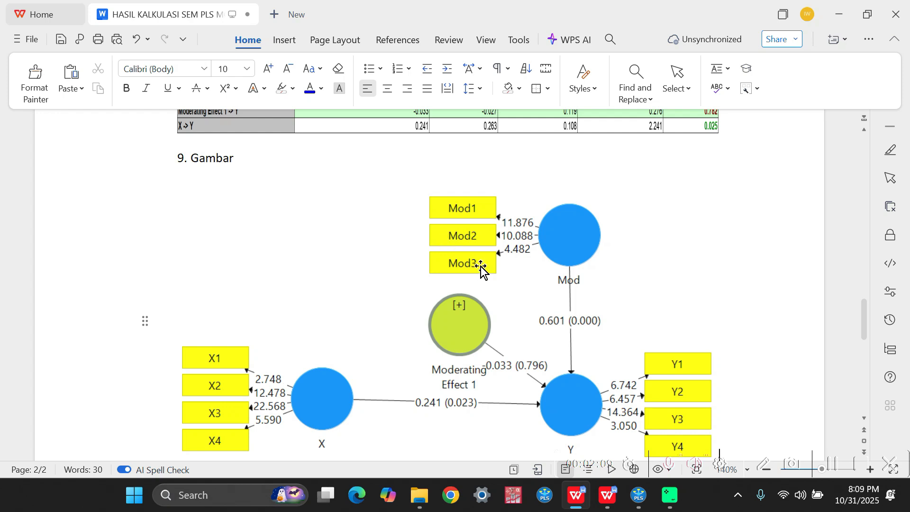
Review the results document from the discriminant validity tables through Path Coefficient and Total Effect to the model picture under Gambar
scroll(474, 256, down, 2)
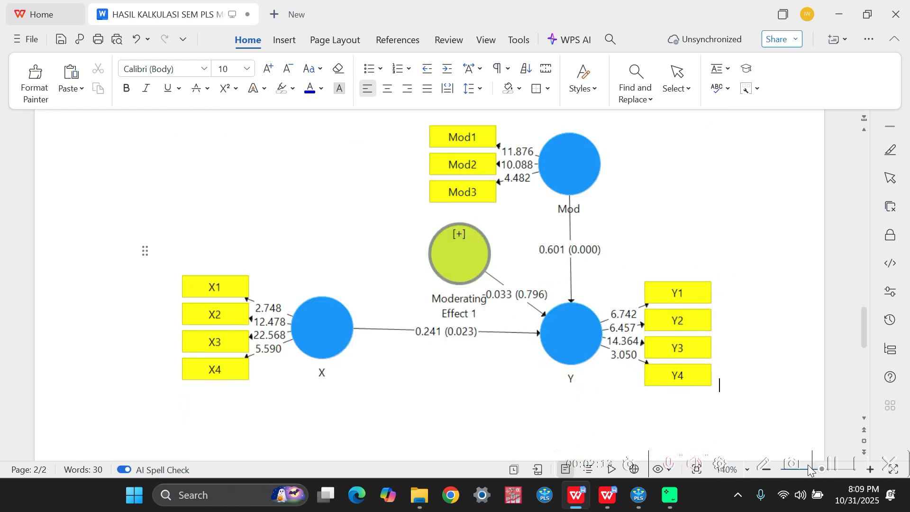
scroll(648, 302, up, 5)
scroll(642, 301, up, 5)
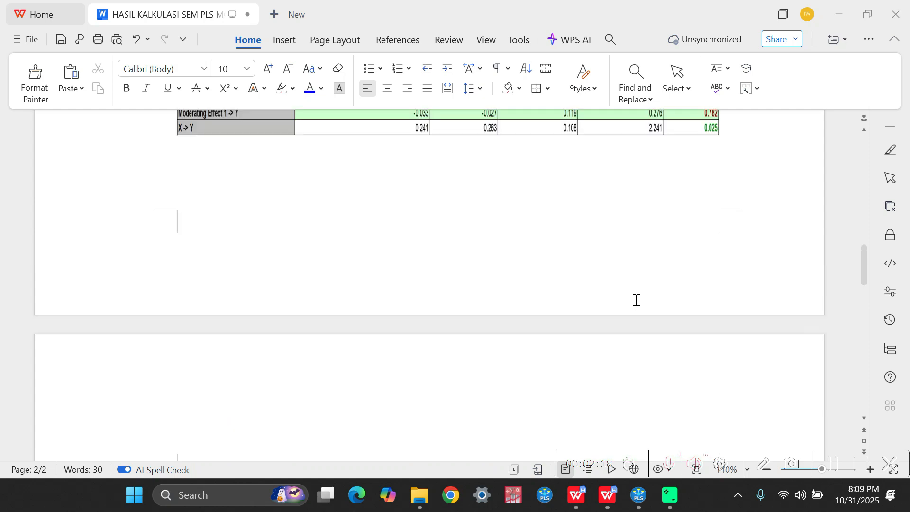
scroll(642, 301, up, 5)
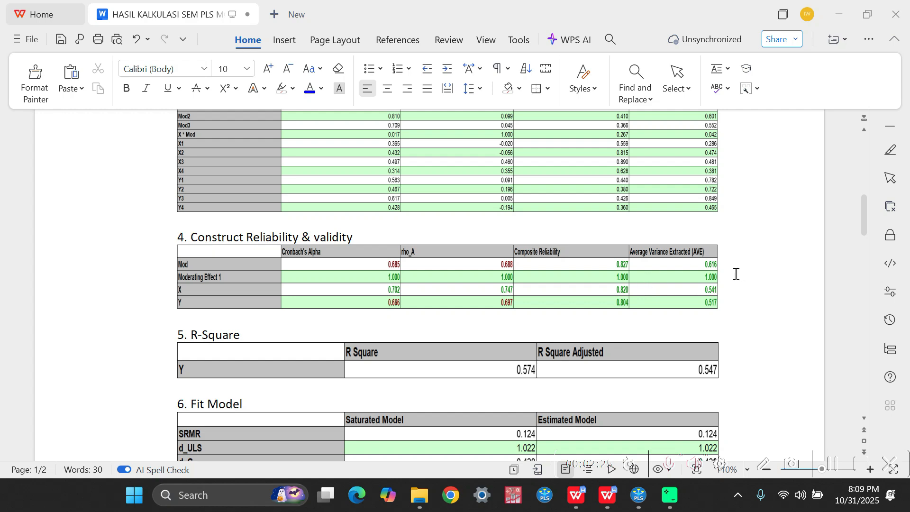
scroll(564, 277, up, 5)
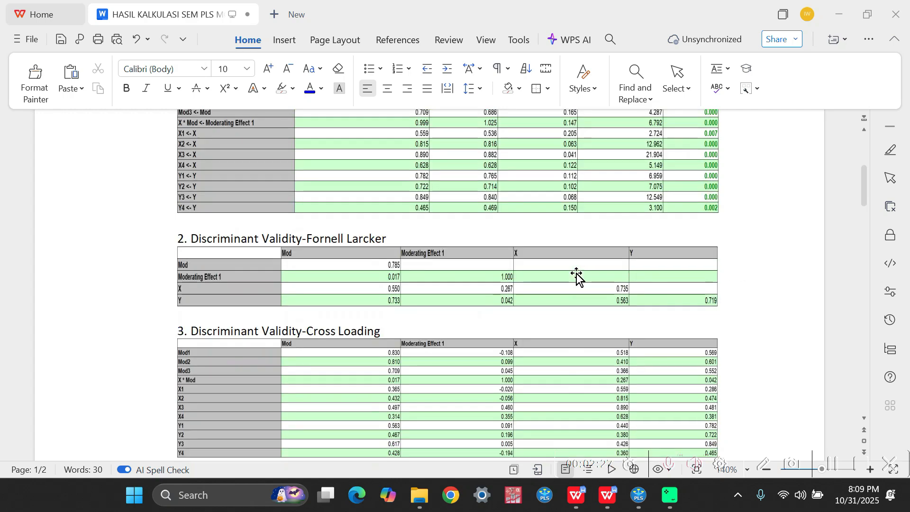
scroll(579, 277, down, 6)
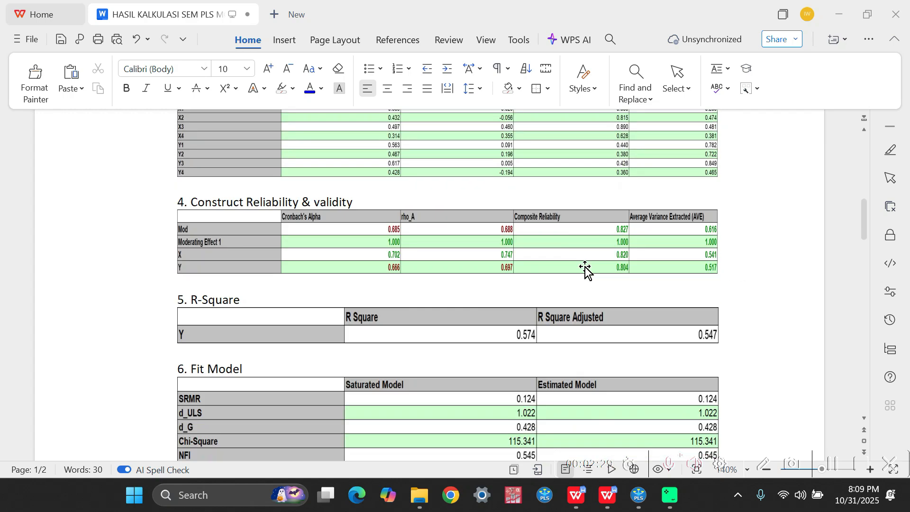
scroll(585, 266, down, 3)
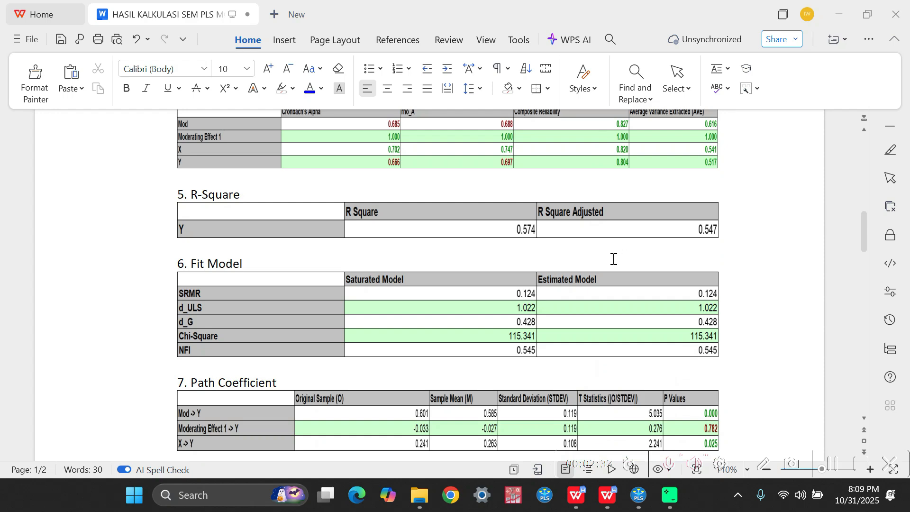
scroll(557, 246, down, 5)
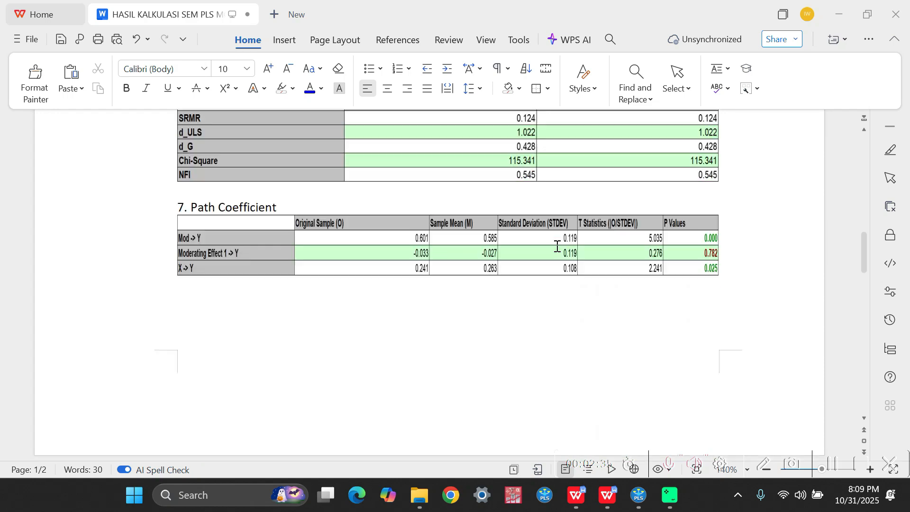
scroll(557, 246, down, 3)
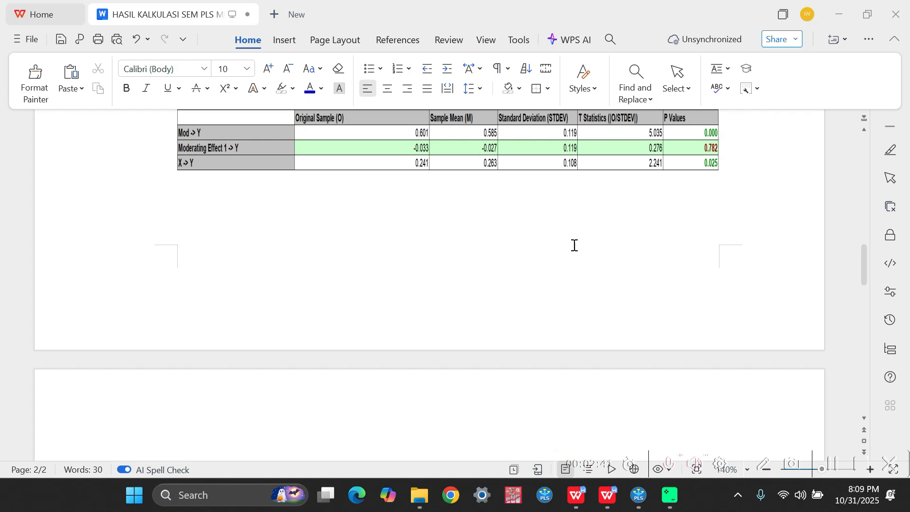
scroll(573, 243, down, 10)
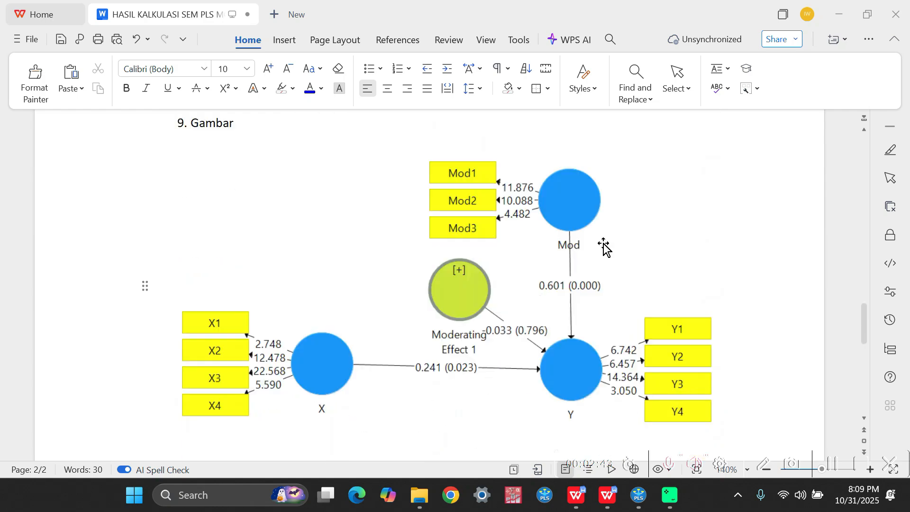